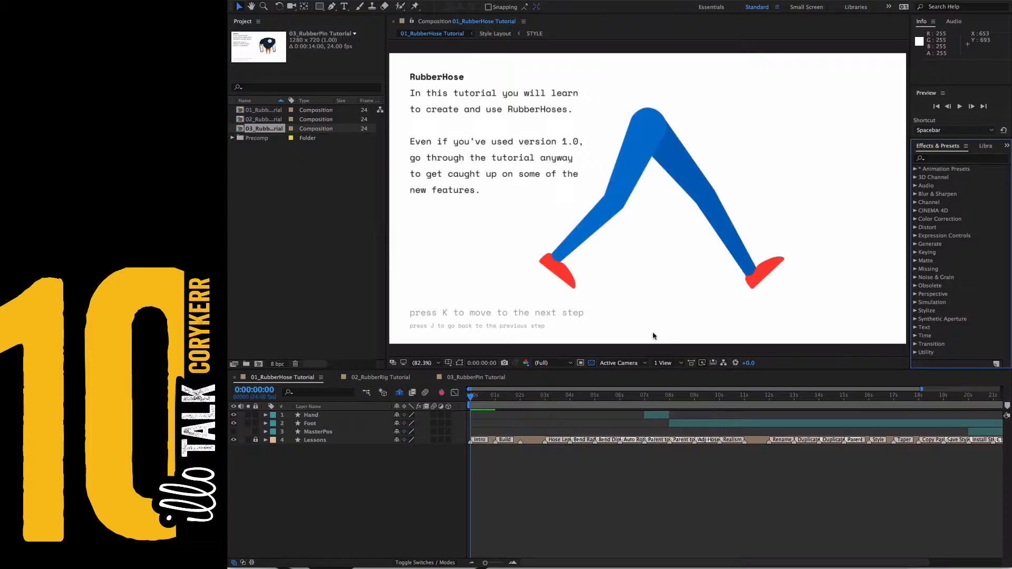
Advance the RubberHose tutorial to the Hose Length lesson and select the wrist controller of Hose 1.
{"action": "key", "text": "k"}
{"action": "left_click", "coordinate": [330, 415]}
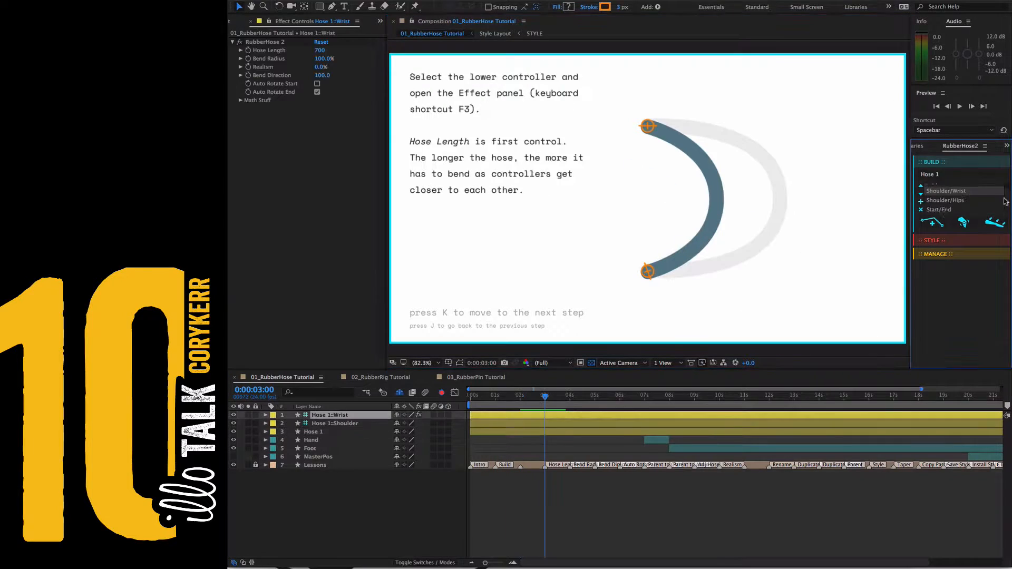
{"action": "left_click", "coordinate": [335, 423]}
{"action": "left_click", "coordinate": [330, 415]}
Follow the next lessons by setting the Hose 1 wrist controller's Hose Length to 1000 and Bend Direction to -100.
{"action": "key", "text": "k"}
{"action": "left_click_drag", "start_coordinate": [366, 85], "coordinate": [311, 85]}
{"action": "key", "text": "k"}
{"action": "left_click_drag", "start_coordinate": [366, 116], "coordinate": [247, 116]}
{"action": "key", "text": "k"}
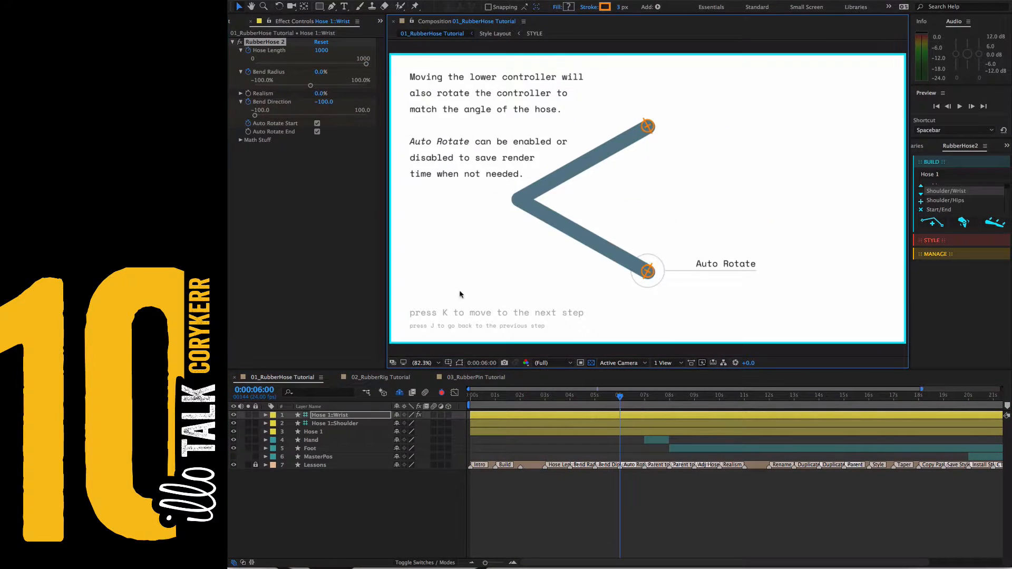
Show the timeline's Parent column and proceed through the lessons on parenting the Hand and Foot layers to the Hose 1 wrist controller.
{"action": "key", "text": "k"}
{"action": "left_click", "coordinate": [311, 440]}
{"action": "right_click", "coordinate": [378, 407]}
{"action": "left_click", "coordinate": [473, 503]}
{"action": "key", "text": "k"}
{"action": "key", "text": "k"}
Set the wrist controller's Hose Length to 460, Realism to 100% and Bend Direction to 100.
{"action": "left_click_drag", "start_coordinate": [366, 64], "coordinate": [309, 64]}
{"action": "left_click_drag", "start_coordinate": [255, 115], "coordinate": [371, 116]}
{"action": "key", "text": "k"}
{"action": "key", "text": "k"}
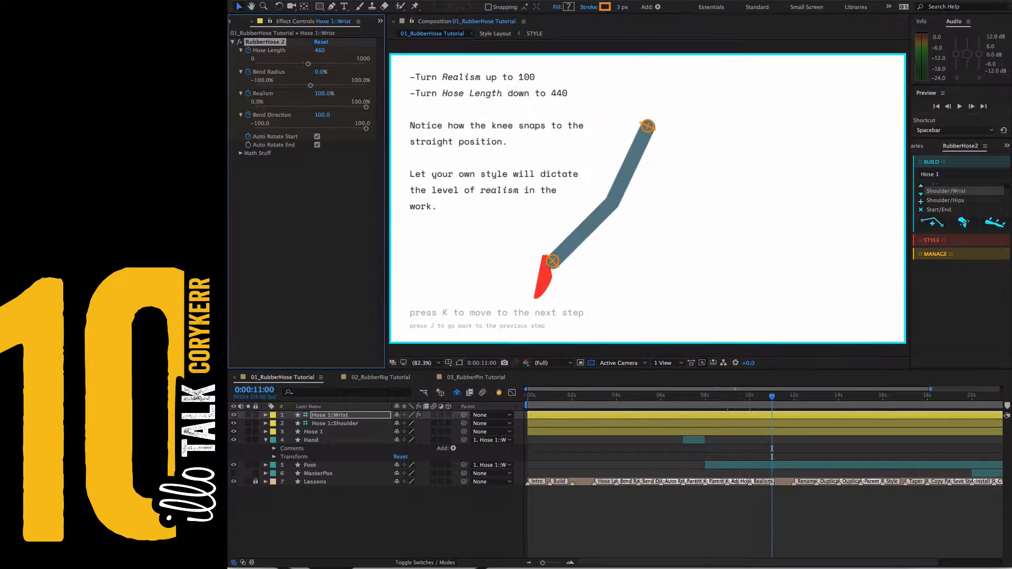
Duplicate the Hose 1 leg rig and move the copy's wrist controller across to form a second leg.
{"action": "key", "text": "k"}
{"action": "key", "text": "k"}
{"action": "key", "text": "k"}
{"action": "left_click", "coordinate": [936, 254]}
{"action": "left_click", "coordinate": [965, 203]}
{"action": "key", "text": "k"}
{"action": "left_click_drag", "start_coordinate": [552, 260], "coordinate": [754, 274]}
Apply the Tapered Hose style to the second leg and copy that style from Hose 2 onto Hose 1.
{"action": "key", "text": "k"}
{"action": "key", "text": "k"}
{"action": "left_click", "coordinate": [932, 176]}
{"action": "left_click", "coordinate": [936, 237]}
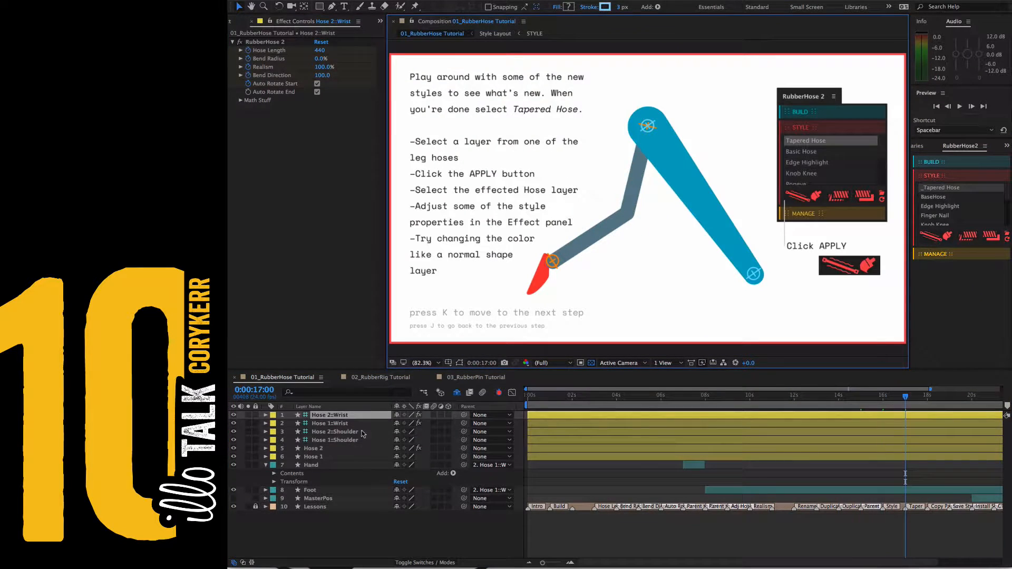
{"action": "left_click", "coordinate": [313, 449]}
{"action": "key", "text": "k"}
{"action": "left_click", "coordinate": [969, 237]}
{"action": "left_click", "coordinate": [313, 457]}
{"action": "left_click", "coordinate": [991, 236]}
Toggle the hose controllers' visibility twice with Show/Hide Controllers and finish the RubberHose tutorial.
{"action": "key", "text": "k"}
{"action": "key", "text": "k"}
{"action": "key", "text": "k"}
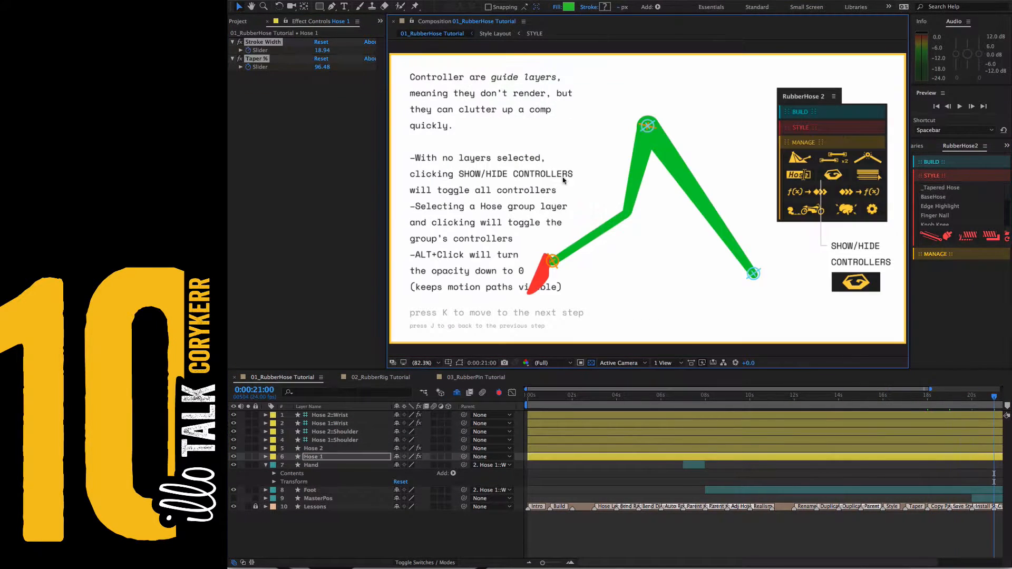
{"action": "left_click", "coordinate": [563, 177]}
{"action": "left_click", "coordinate": [936, 255]}
{"action": "left_click", "coordinate": [964, 219]}
{"action": "left_click", "coordinate": [963, 219]}
{"action": "left_click", "coordinate": [313, 448]}
{"action": "key", "text": "k"}
{"action": "key", "text": "k"}
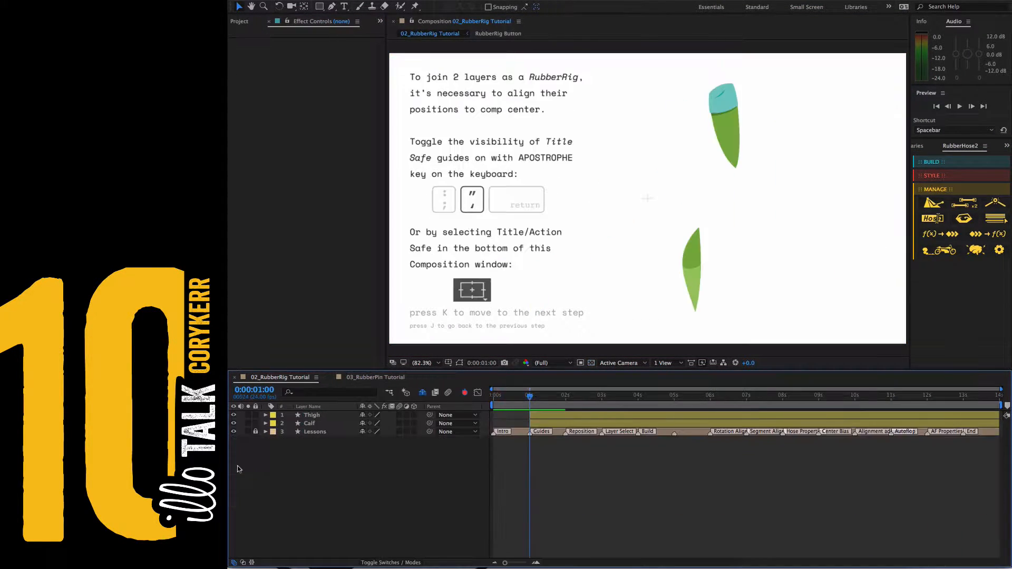
Toggle the title-safe guides and advance the RubberRig tutorial through the lessons on aligning and joining the thigh and calf.
{"action": "key", "text": "apostrophe"}
{"action": "key", "text": "apostrophe"}
{"action": "key", "text": "k"}
{"action": "key", "text": "k"}
{"action": "key", "text": "k"}
{"action": "key", "text": "k"}
Bend the leg rig with its lower controller and reveal the Rotation property of the Thigh and Calf layers.
{"action": "left_click", "coordinate": [312, 441]}
{"action": "left_click_drag", "start_coordinate": [648, 262], "coordinate": [674, 191]}
{"action": "key", "text": "r"}
{"action": "left_click", "coordinate": [310, 465]}
{"action": "key", "text": "k"}
Examine the shoulder, wrist and center controllers in turn while following the hose property, center bias and alignment lessons.
{"action": "left_click", "coordinate": [312, 440]}
{"action": "left_click", "coordinate": [332, 423]}
{"action": "key", "text": "k"}
{"action": "left_click", "coordinate": [329, 415]}
{"action": "key", "text": "k"}
{"action": "left_click", "coordinate": [332, 432]}
{"action": "key", "text": "k"}
Add an AutoFlop controller to the leg rig and complete the RubberRig tutorial.
{"action": "key", "text": "k"}
{"action": "left_click", "coordinate": [936, 254]}
{"action": "left_click", "coordinate": [933, 203]}
{"action": "key", "text": "k"}
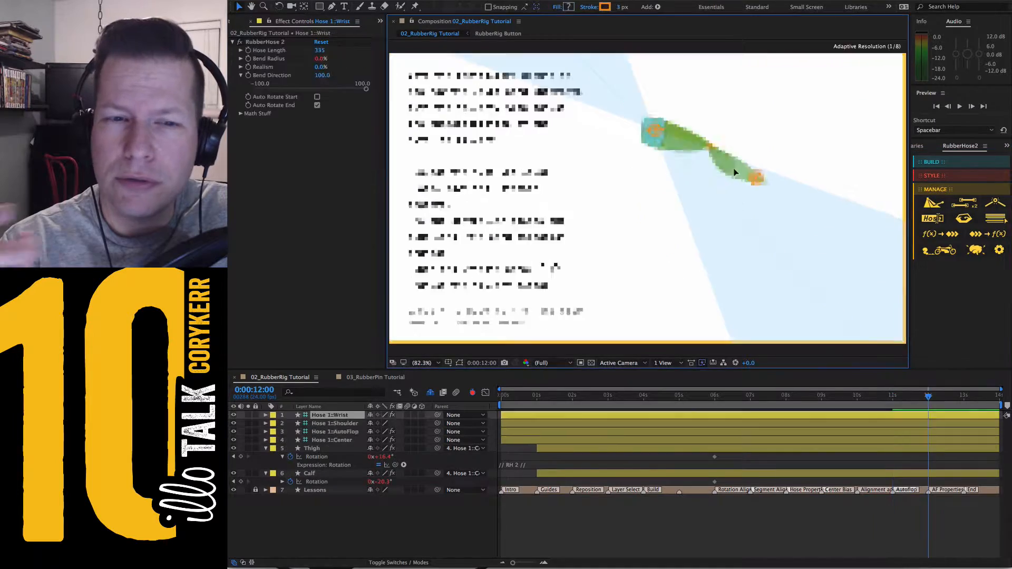
{"action": "key", "text": "k"}
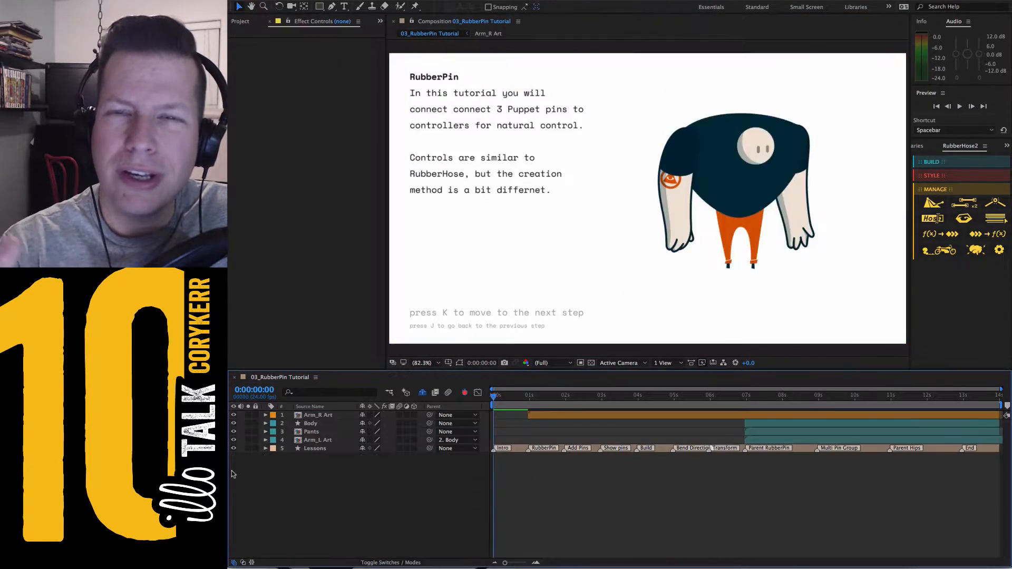
Move the Arm_R Art layer's anchor point to the shoulder at about 195.2, 98.9 with the Pan Behind tool.
{"action": "key", "text": "k"}
{"action": "key", "text": "y"}
{"action": "left_click", "coordinate": [265, 415]}
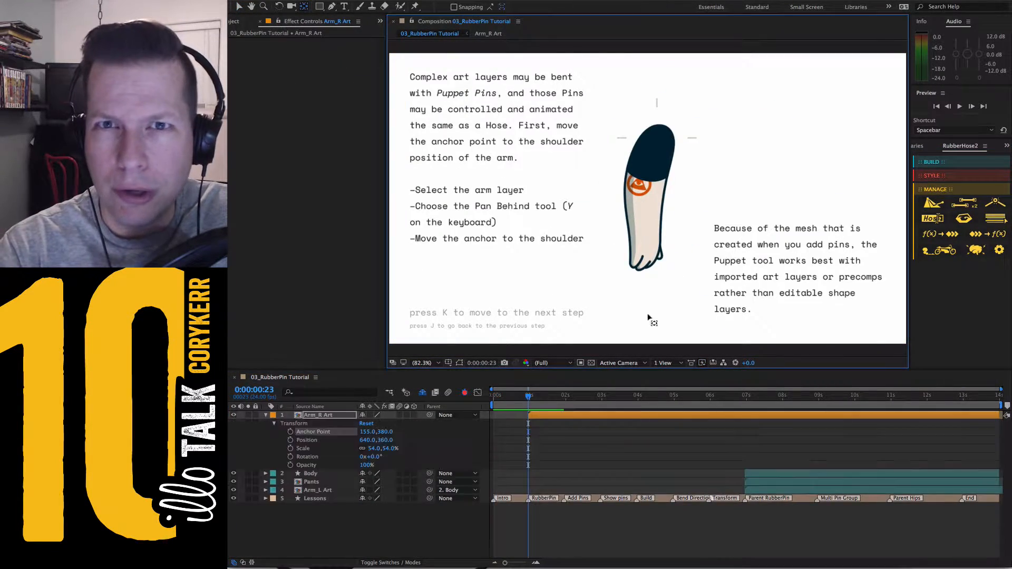
{"action": "key", "text": "a"}
{"action": "key", "text": "v"}
{"action": "left_click", "coordinate": [568, 0]}
{"action": "type", "text": "an"}
{"action": "left_click", "coordinate": [611, 164]}
{"action": "left_click", "coordinate": [545, 219]}
{"action": "left_click", "coordinate": [682, 350]}
{"action": "left_click_drag", "start_coordinate": [648, 200], "coordinate": [656, 137]}
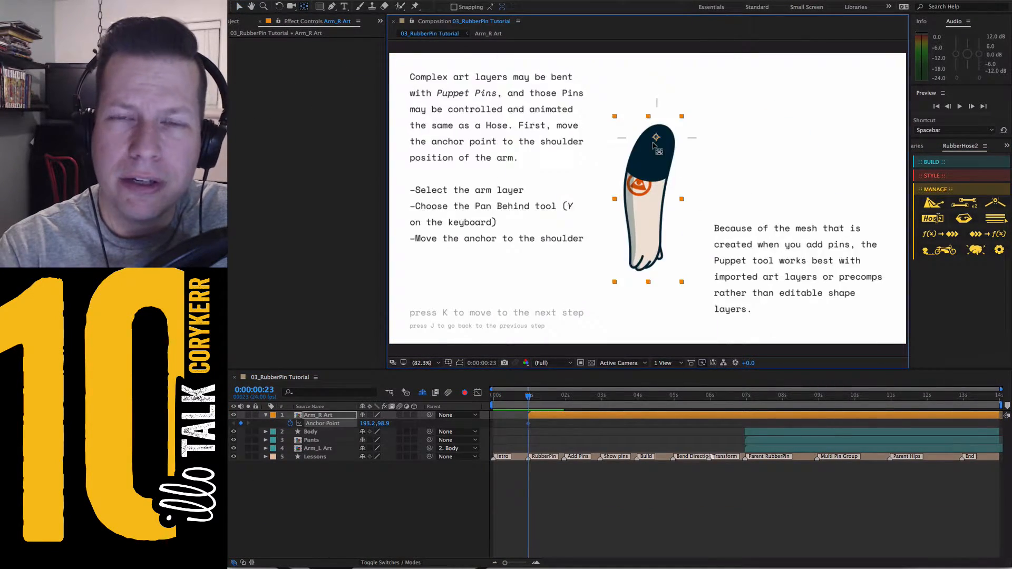
Place three Puppet pins on the arm, at the shoulder, elbow and wrist.
{"action": "key", "text": "k"}
{"action": "key", "text": "super+p"}
{"action": "left_click", "coordinate": [657, 137]}
{"action": "left_click", "coordinate": [645, 197]}
{"action": "left_click", "coordinate": [646, 252]}
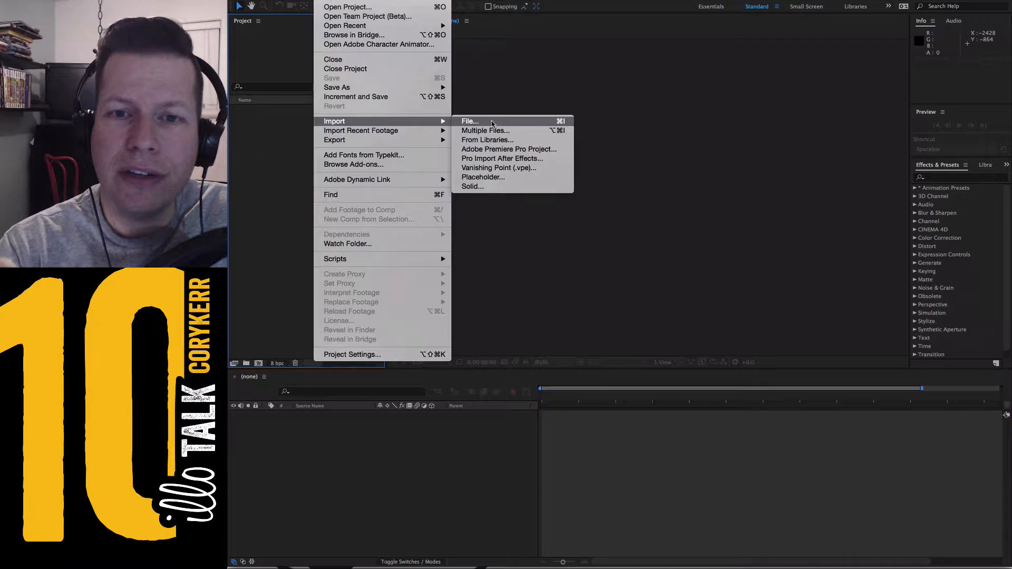
Import leader_beetle_front.ai as Composition - Retain Layer Sizes and open the resulting composition.
{"action": "left_click", "coordinate": [492, 124]}
{"action": "left_click", "coordinate": [630, 296]}
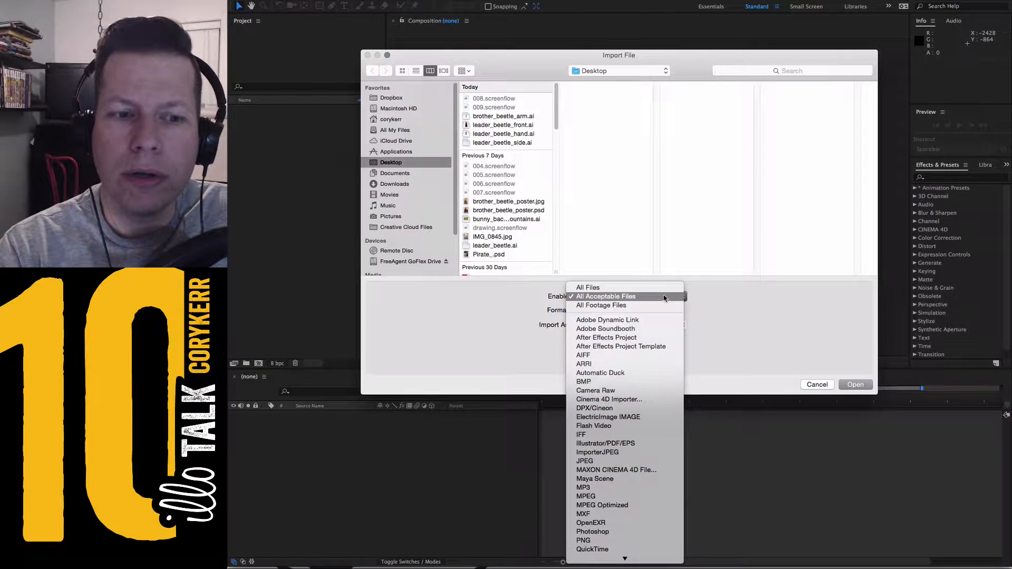
{"action": "left_click", "coordinate": [503, 125]}
{"action": "left_click", "coordinate": [630, 325]}
{"action": "left_click", "coordinate": [632, 344]}
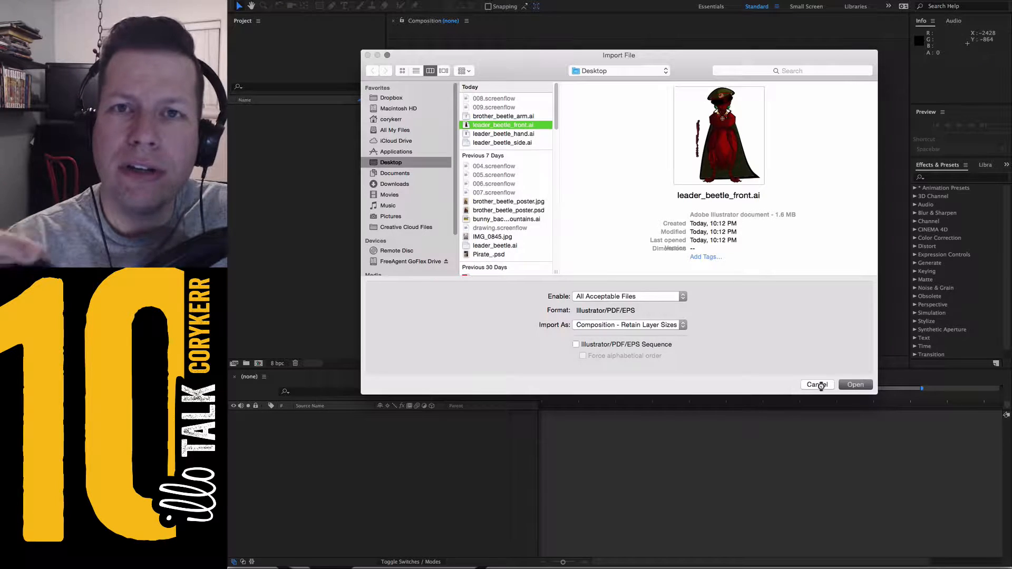
{"action": "key", "text": "Return"}
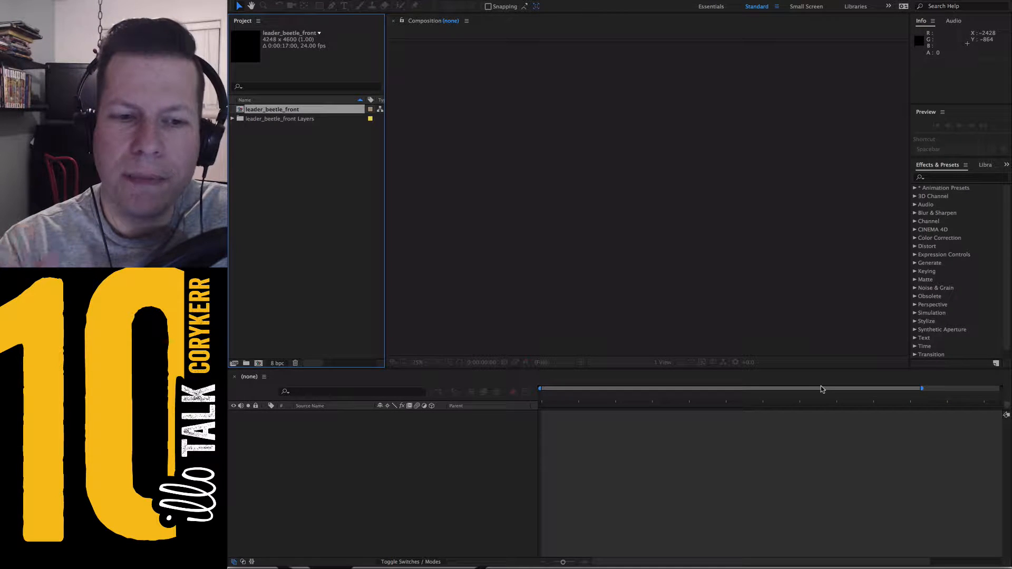
{"action": "double_click", "coordinate": [324, 110]}
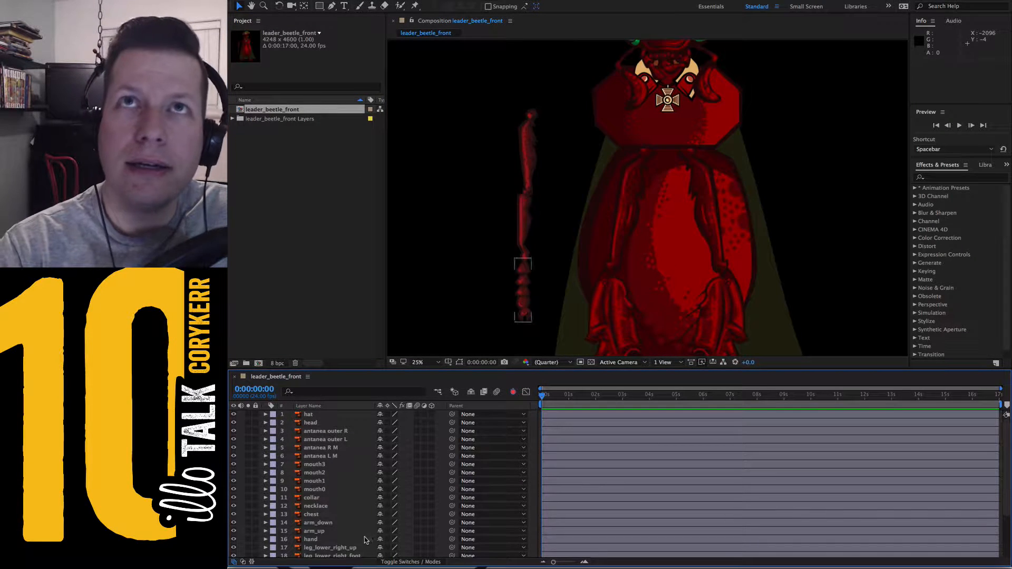
Pre-compose the layers from head through mouth0 into a composition named head.
{"action": "left_click", "coordinate": [341, 422]}
{"action": "left_click", "coordinate": [341, 491], "text": "shift"}
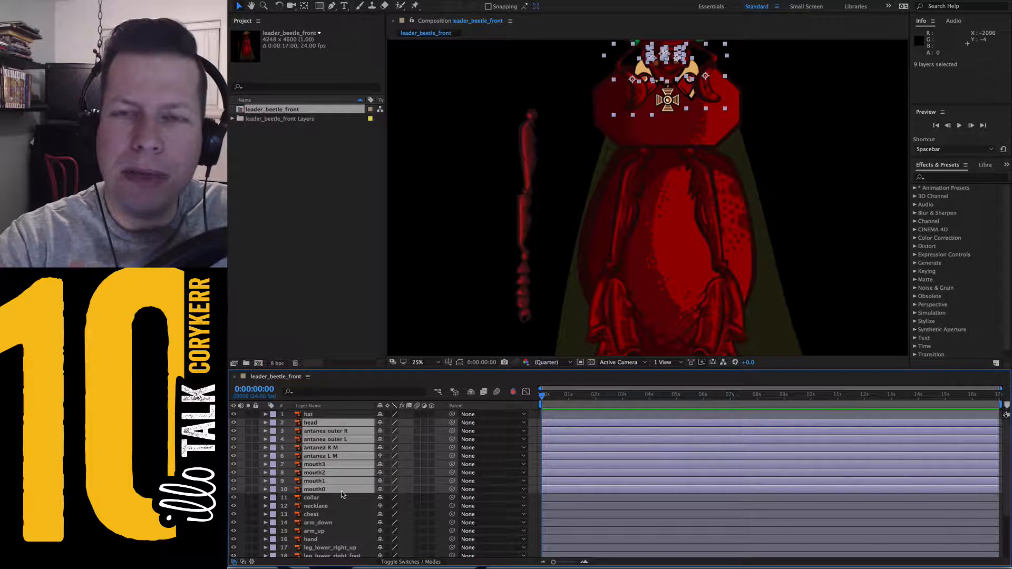
{"action": "right_click", "coordinate": [353, 492]}
{"action": "left_click", "coordinate": [408, 484]}
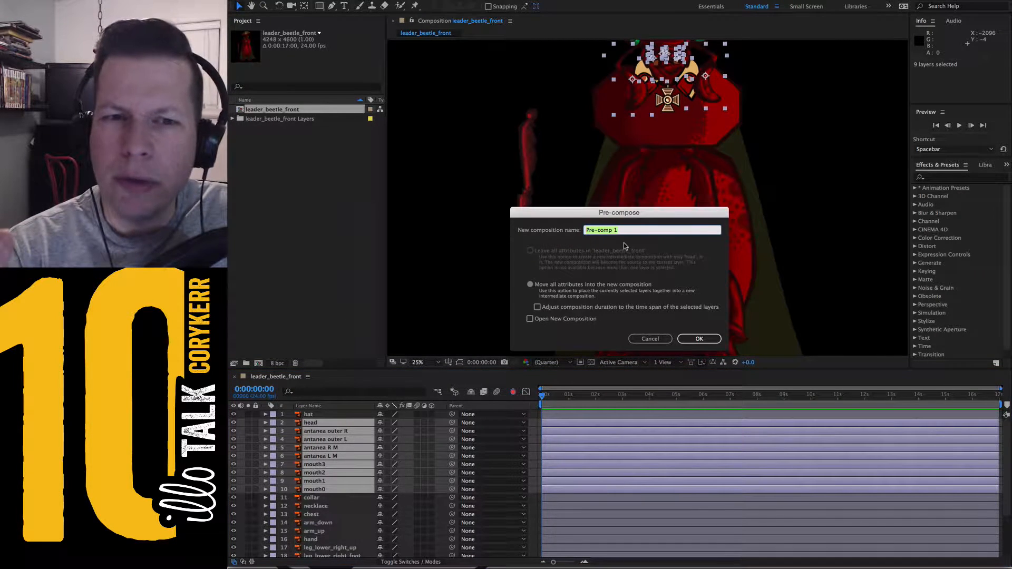
{"action": "type", "text": "head"}
{"action": "key", "text": "Return"}
Pre-compose the collar, necklace and chest layers into a composition named chest.
{"action": "left_click", "coordinate": [346, 431]}
{"action": "left_click", "coordinate": [347, 448], "text": "shift"}
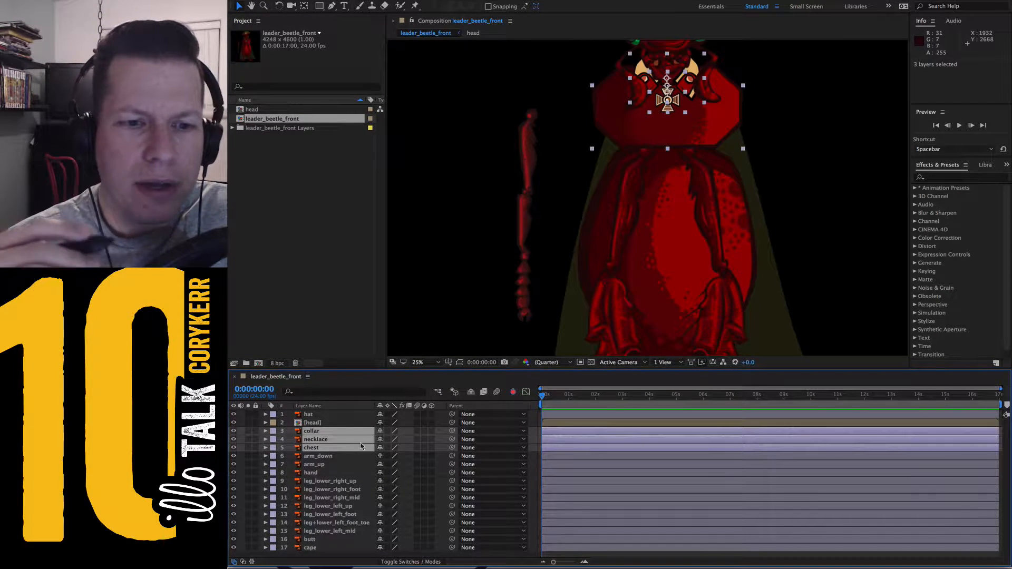
{"action": "right_click", "coordinate": [357, 436]}
{"action": "left_click", "coordinate": [404, 480]}
{"action": "type", "text": "che"}
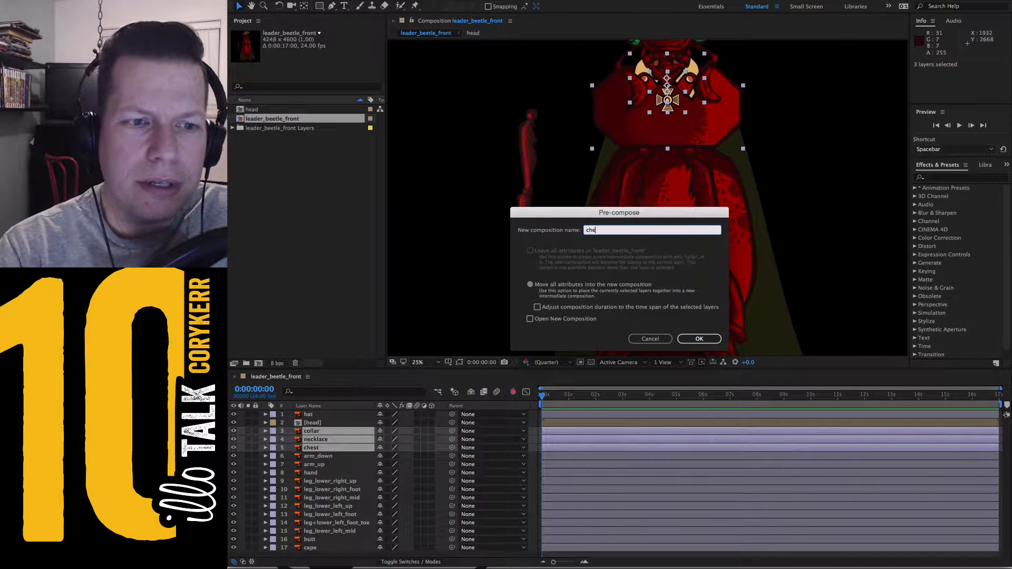
{"action": "type", "text": "st"}
{"action": "key", "text": "Return"}
Create a white solid as a background, send it below all other layers and lock it.
{"action": "right_click", "coordinate": [328, 546]}
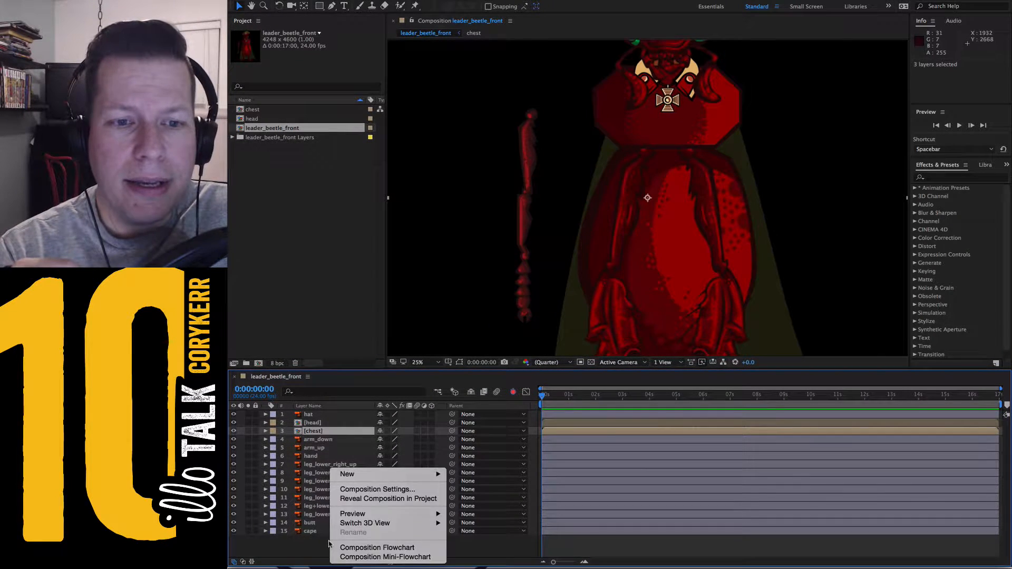
{"action": "left_click", "coordinate": [403, 475]}
{"action": "right_click", "coordinate": [355, 545]}
{"action": "mouse_move", "coordinate": [403, 474]}
{"action": "left_click", "coordinate": [537, 492]}
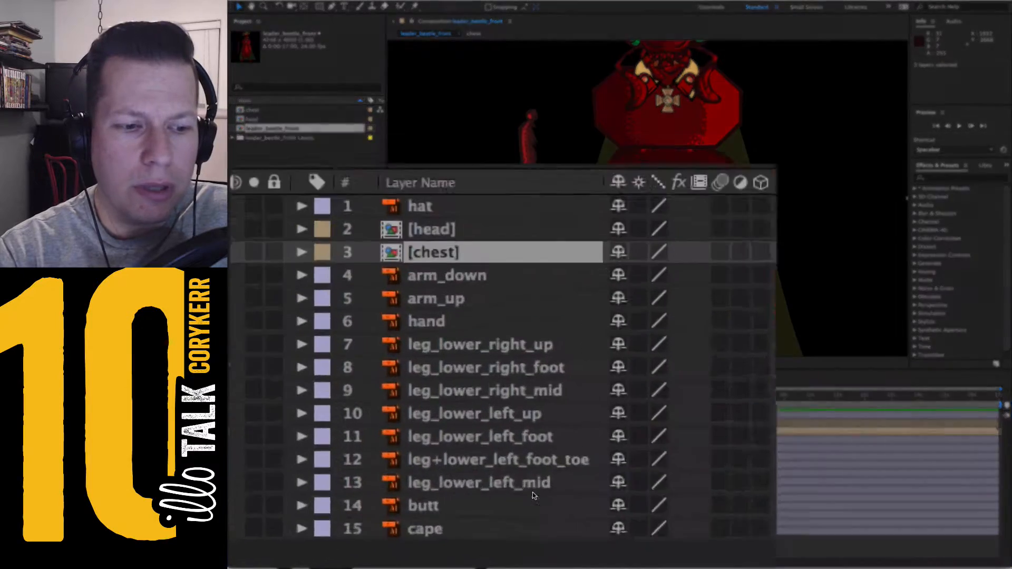
{"action": "key", "text": "Return"}
{"action": "key", "text": "shift+super+bracketleft"}
{"action": "left_click", "coordinate": [296, 551]}
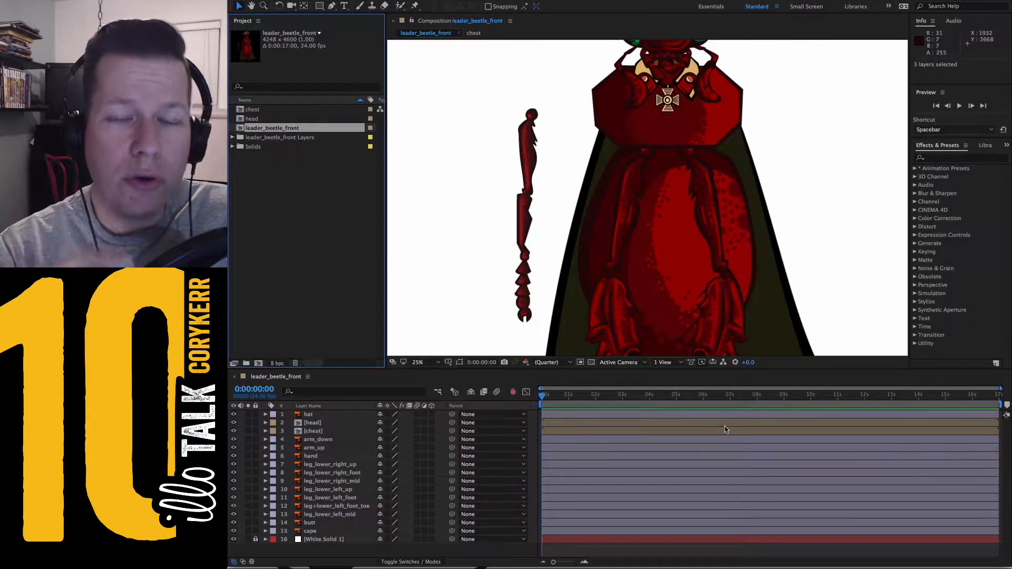
Solo the arm_down, arm_up and hand layers together with the white solid.
{"action": "left_click", "coordinate": [506, 302]}
{"action": "key", "text": "comma"}
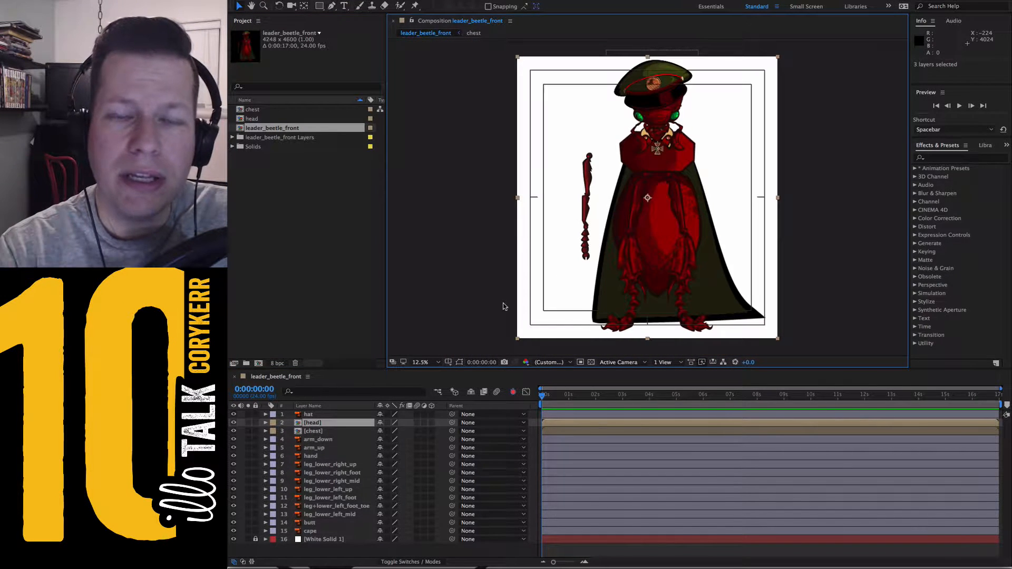
{"action": "left_click", "coordinate": [812, 276]}
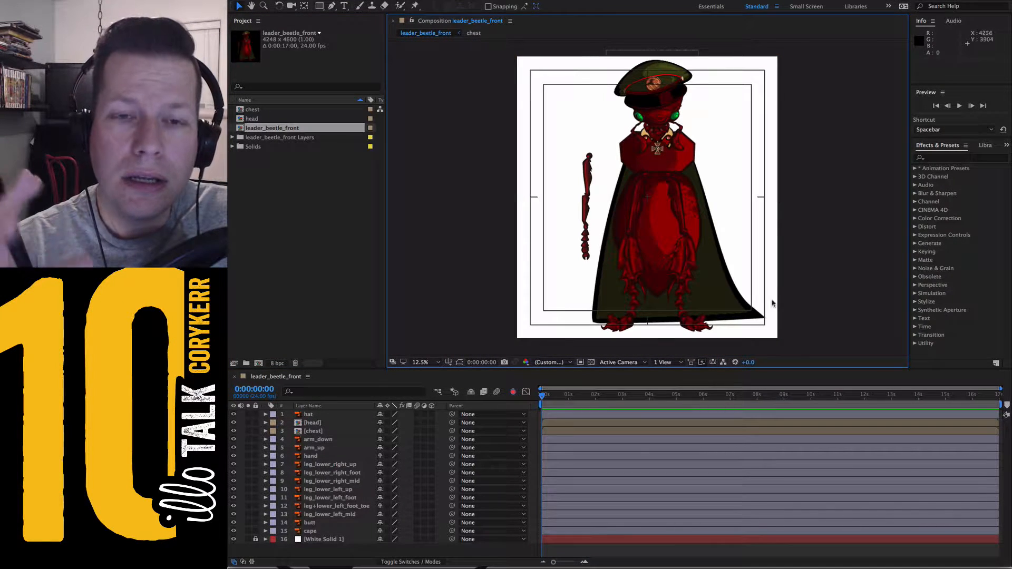
{"action": "left_click", "coordinate": [234, 465]}
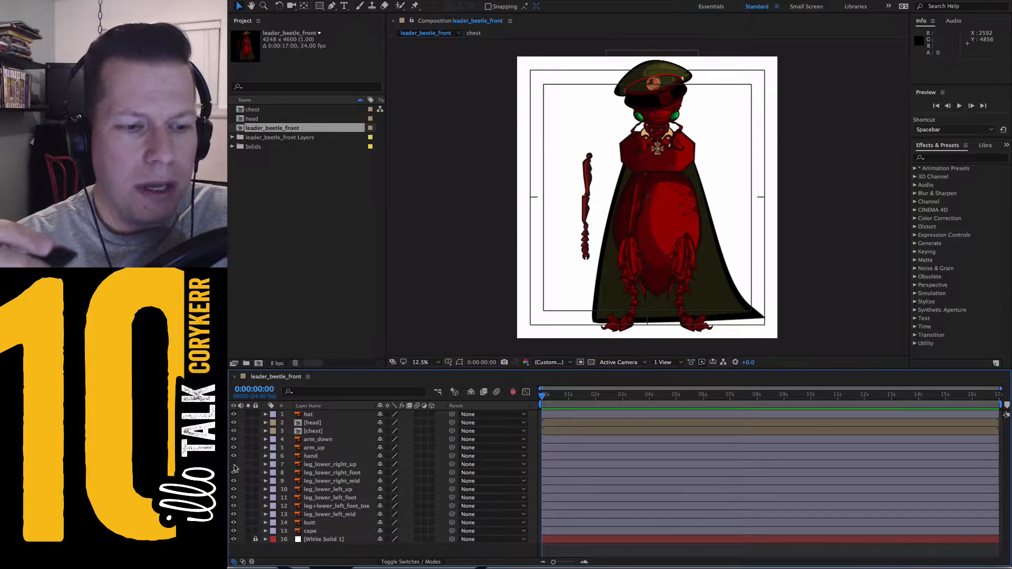
{"action": "left_click", "coordinate": [300, 457]}
{"action": "left_click", "coordinate": [302, 440], "text": "shift"}
{"action": "left_click", "coordinate": [249, 440]}
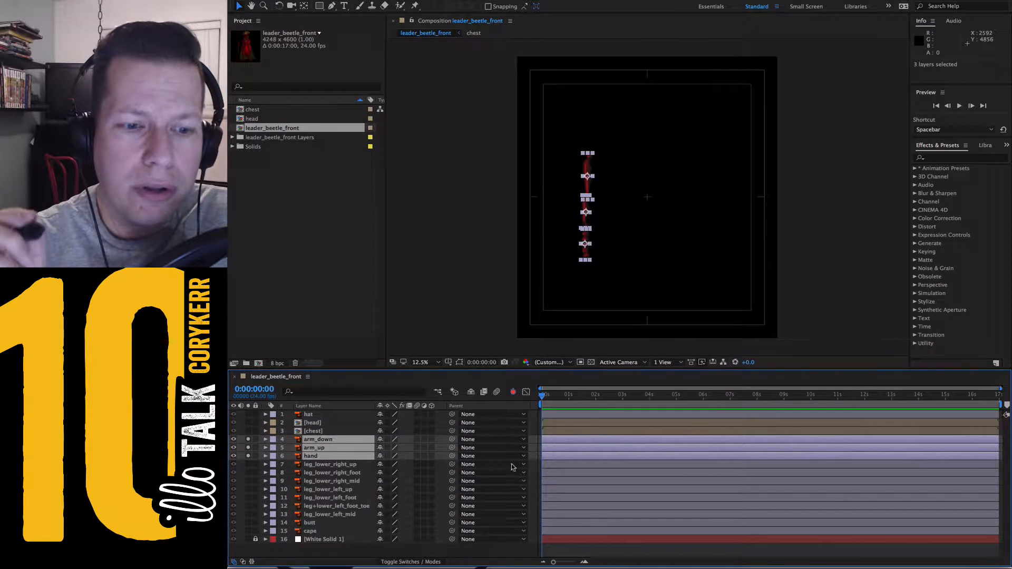
{"action": "left_click", "coordinate": [248, 540]}
Select only the arm_down and arm_up layers for rigging.
{"action": "scroll", "coordinate": [659, 240], "scroll_direction": "up", "scroll_amount": 4}
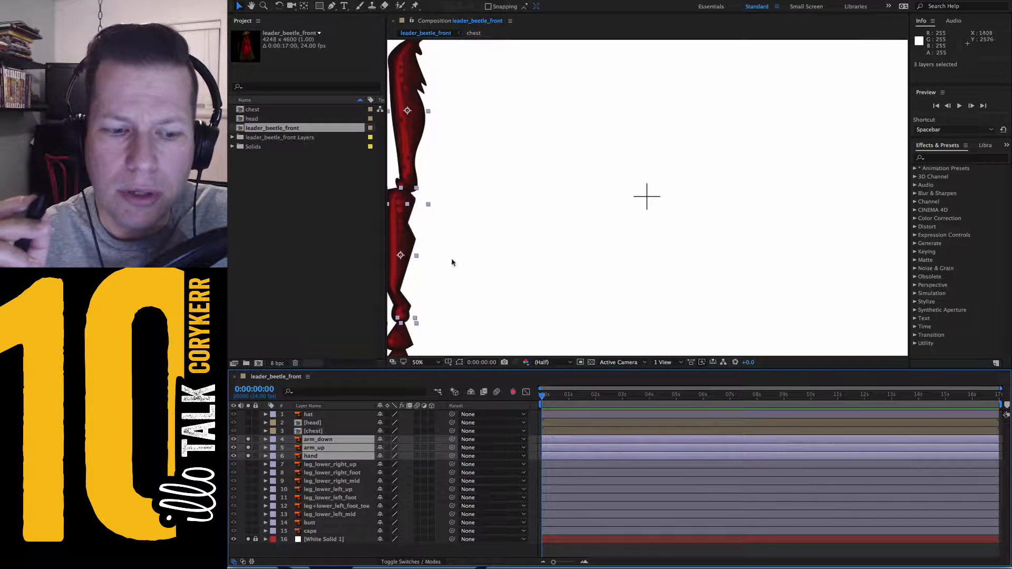
{"action": "left_click_drag", "start_coordinate": [452, 262], "coordinate": [646, 253]}
{"action": "left_click", "coordinate": [343, 448]}
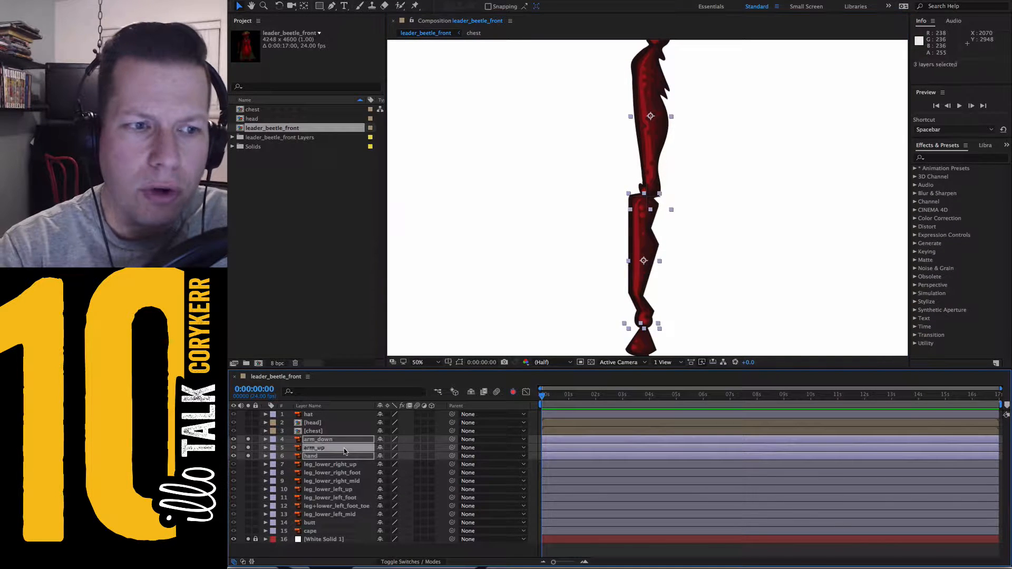
{"action": "left_click", "coordinate": [345, 442]}
{"action": "left_click", "coordinate": [341, 449], "text": "shift"}
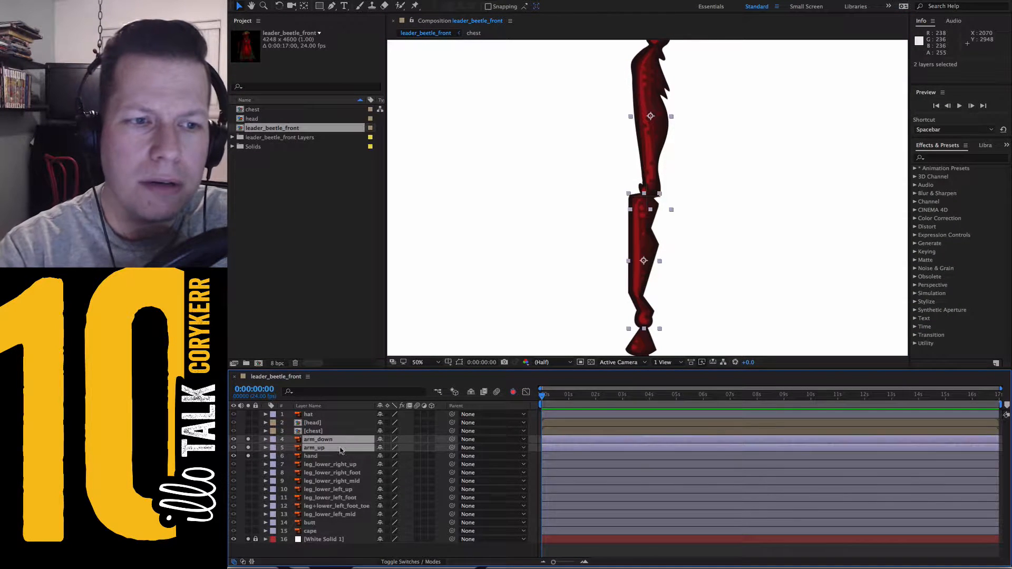
Open the RubberHose 2 panel and dock it between the project and composition panels.
{"action": "left_click", "coordinate": [537, 1]}
{"action": "left_click", "coordinate": [591, 330]}
{"action": "left_click_drag", "start_coordinate": [590, 95], "coordinate": [405, 103]}
{"action": "left_click_drag", "start_coordinate": [364, 38], "coordinate": [372, 111]}
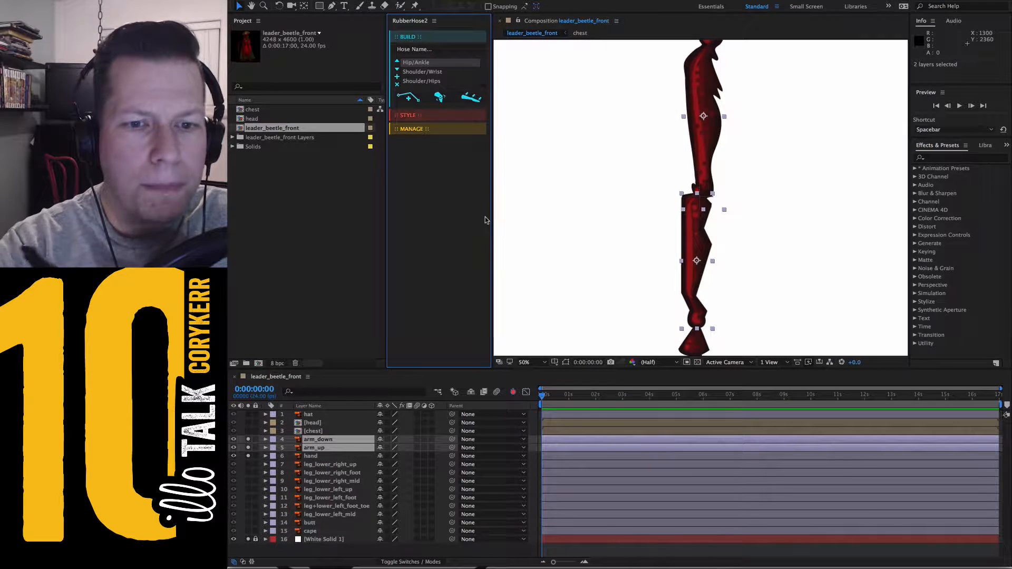
Build a RubberRig from arm_down and arm_up with Start/End controllers, undoing the first attempt made with Hip/Ankle.
{"action": "left_click", "coordinate": [439, 98]}
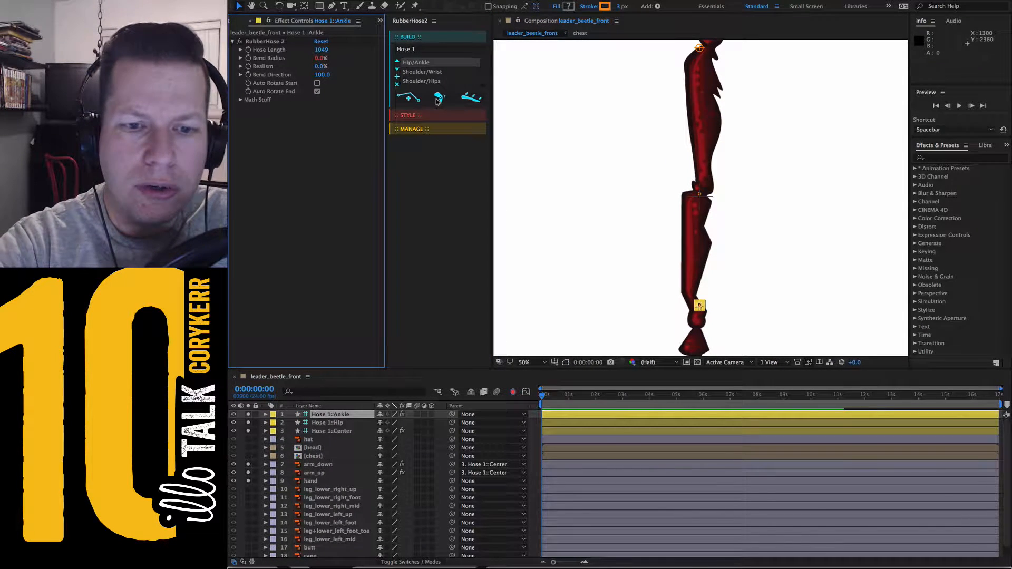
{"action": "key", "text": "ctrl+z"}
{"action": "scroll", "coordinate": [422, 77], "scroll_direction": "down", "scroll_amount": 1}
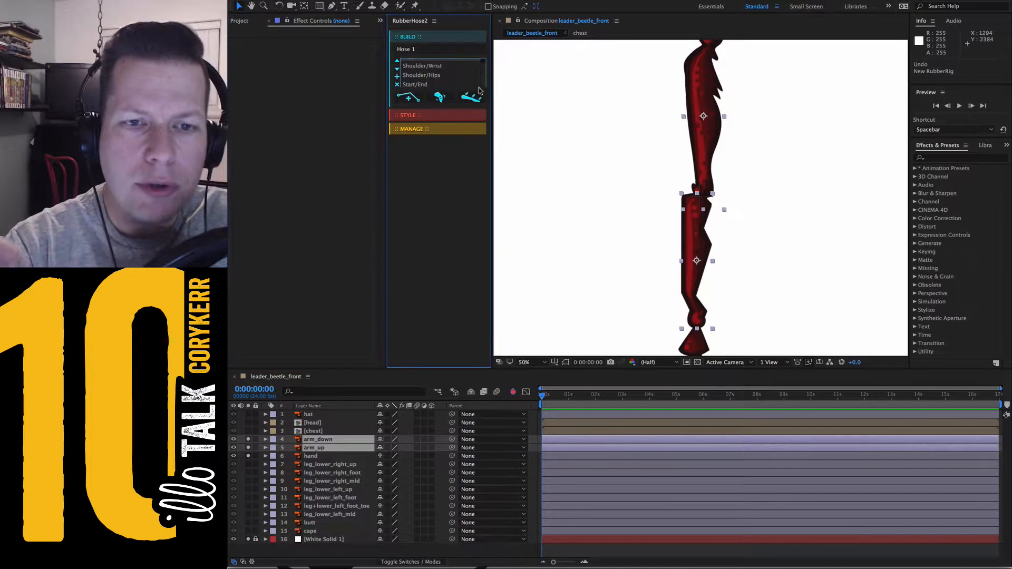
{"action": "left_click", "coordinate": [432, 100]}
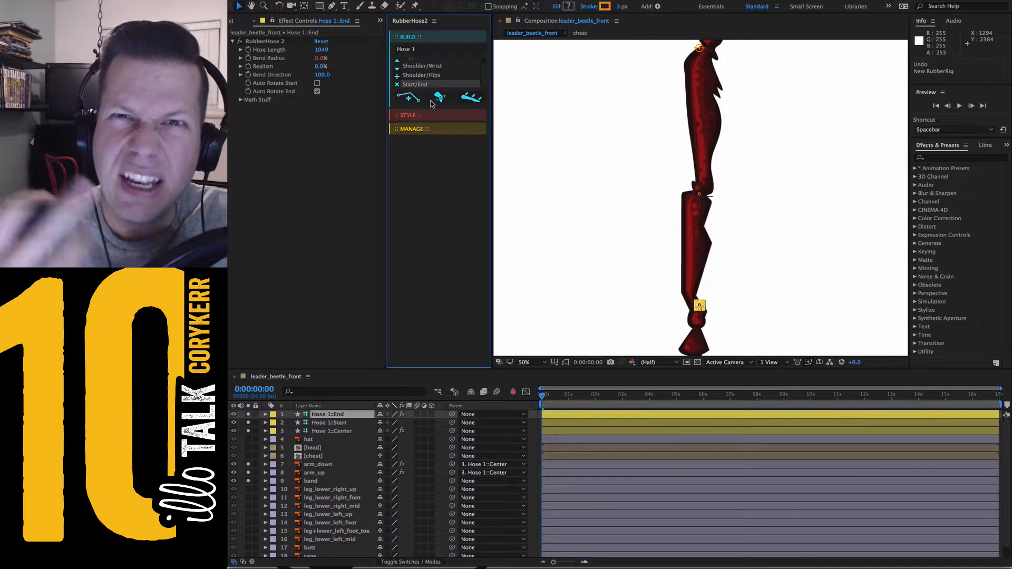
Set the Hose Length of the Hose 1::End controller to 1000.
{"action": "key", "text": "comma"}
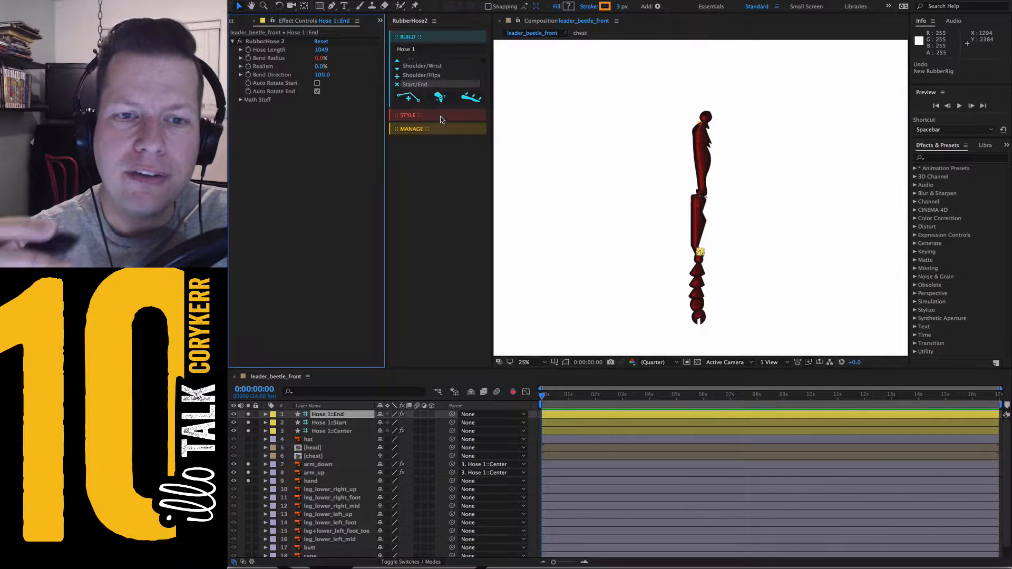
{"action": "left_click", "coordinate": [441, 129]}
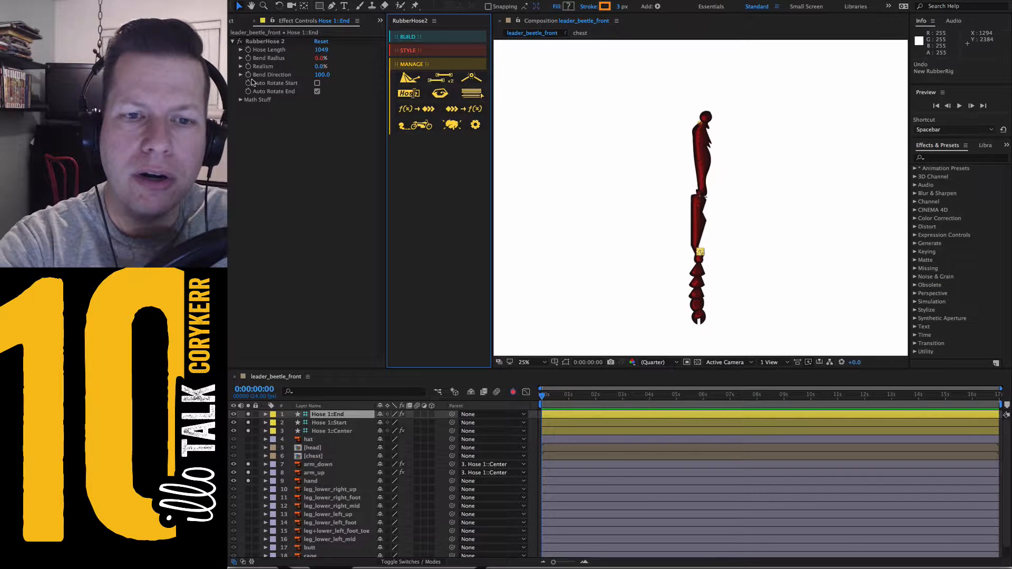
{"action": "left_click", "coordinate": [241, 49]}
{"action": "left_click_drag", "start_coordinate": [366, 63], "coordinate": [385, 67]}
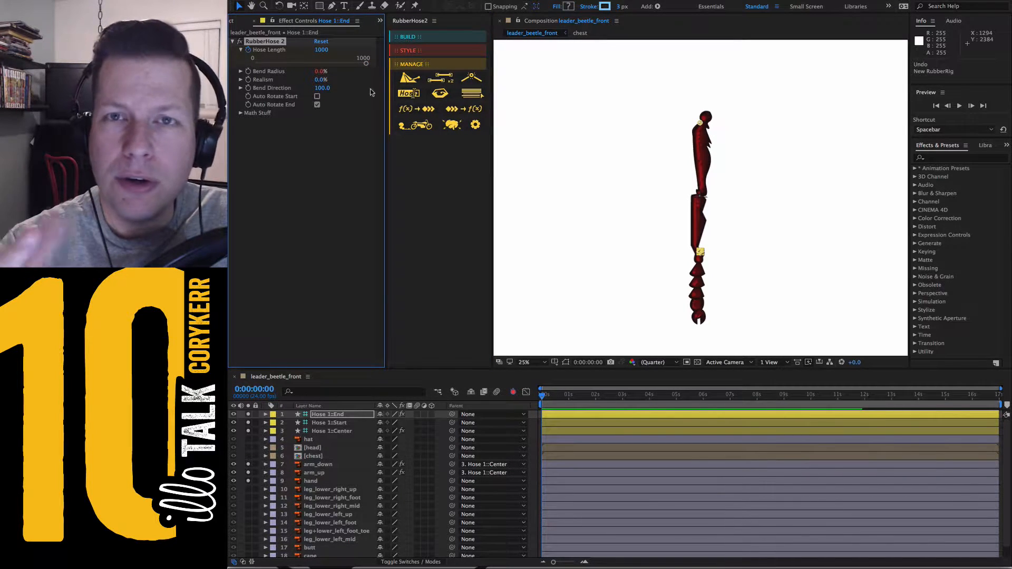
Try bending the arm by moving the Hose 1::Start controller down, and undo the move.
{"action": "left_click", "coordinate": [700, 124]}
{"action": "left_click_drag", "start_coordinate": [701, 125], "coordinate": [670, 181]}
{"action": "key", "text": "ctrl+z"}
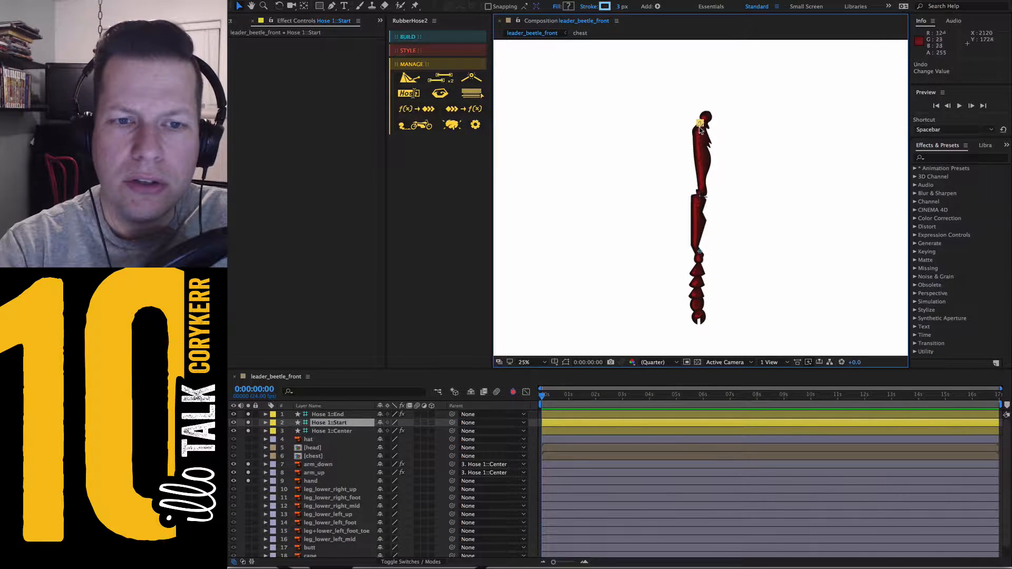
Set the Realism of the Hose 1::End controller to 100%.
{"action": "left_click", "coordinate": [702, 164]}
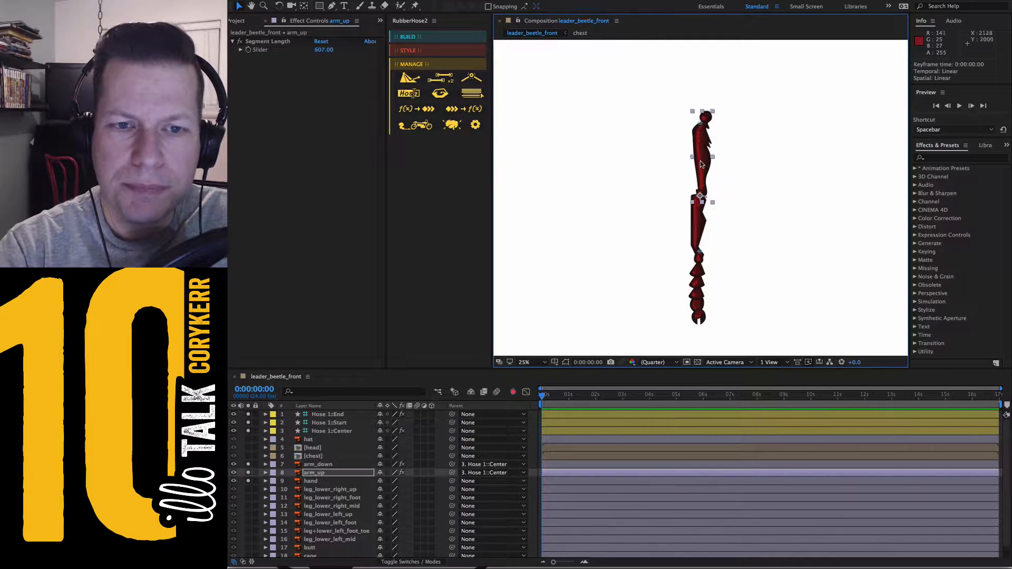
{"action": "left_click", "coordinate": [351, 419]}
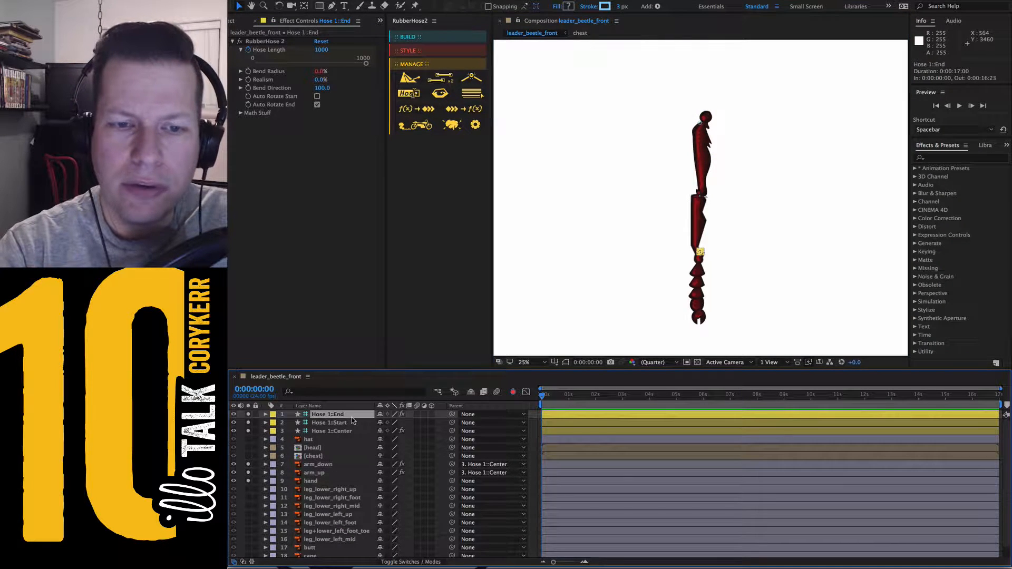
{"action": "left_click", "coordinate": [319, 81]}
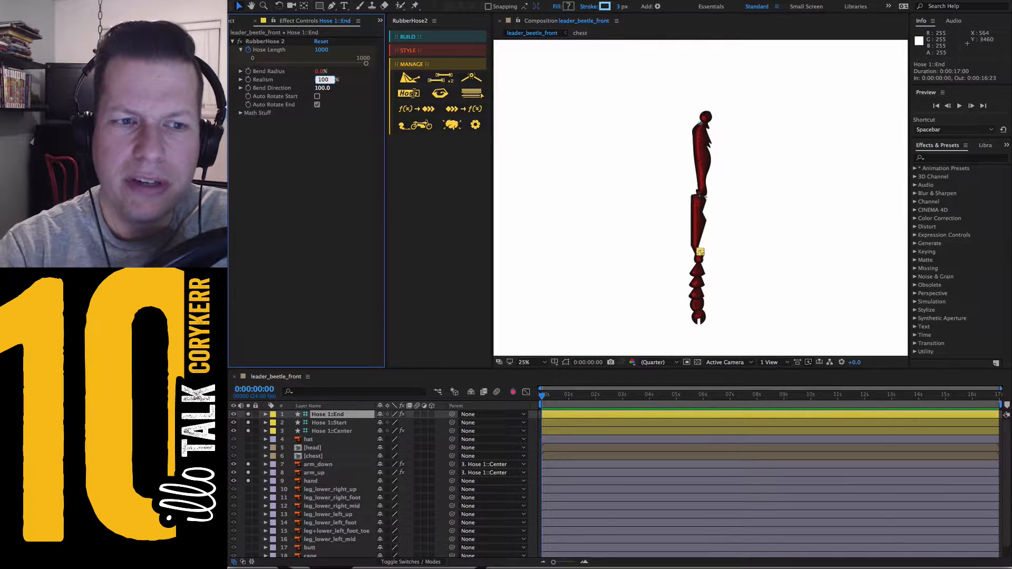
{"action": "key", "text": "Return"}
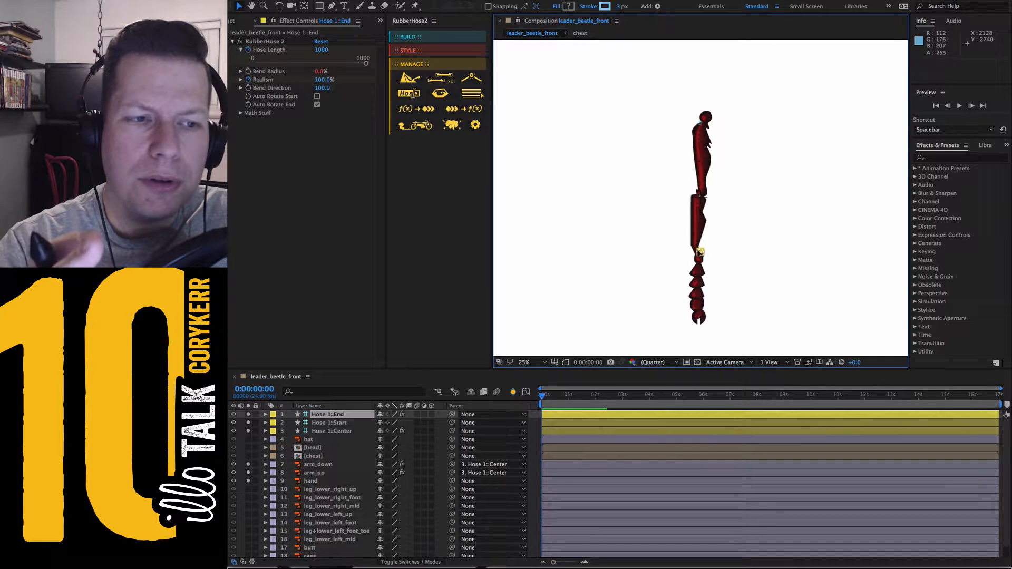
Nudge the Hose 1::End controller slightly to check the arm's bend, and leave the arm controllers deselected.
{"action": "mouse_move", "coordinate": [700, 253]}
{"action": "left_mouse_down"}
{"action": "mouse_move", "coordinate": [652, 168]}
{"action": "mouse_move", "coordinate": [560, 163]}
{"action": "mouse_move", "coordinate": [674, 204]}
{"action": "mouse_move", "coordinate": [701, 254]}
{"action": "left_mouse_up"}
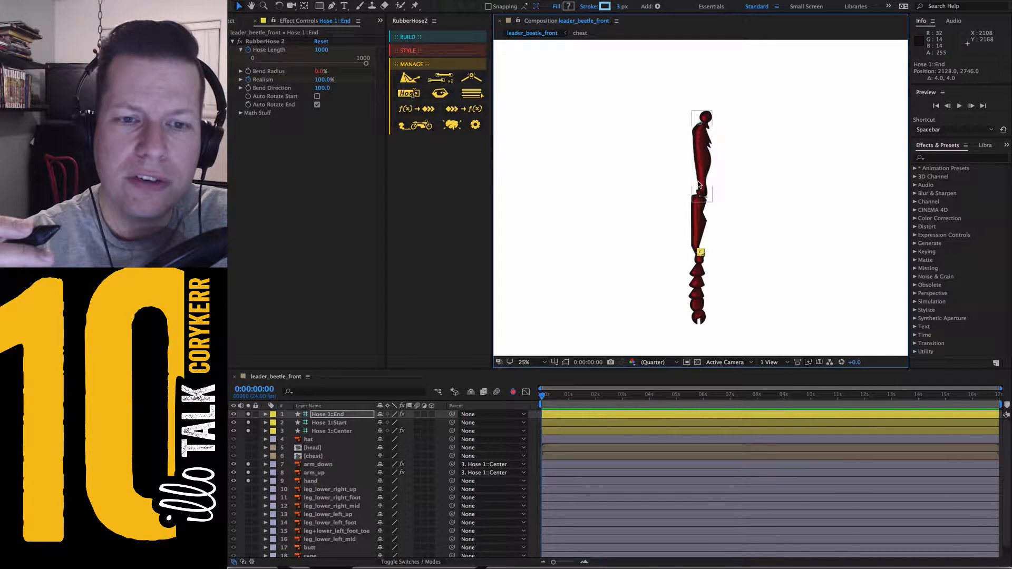
{"action": "left_click", "coordinate": [701, 125]}
{"action": "left_click", "coordinate": [729, 156]}
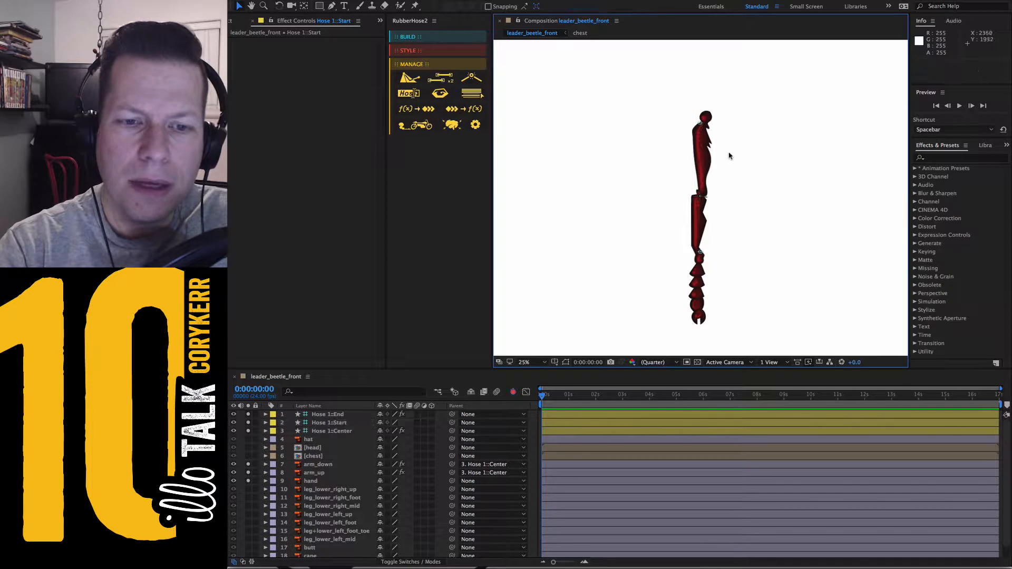
{"action": "left_click", "coordinate": [702, 254]}
{"action": "left_click", "coordinate": [760, 306]}
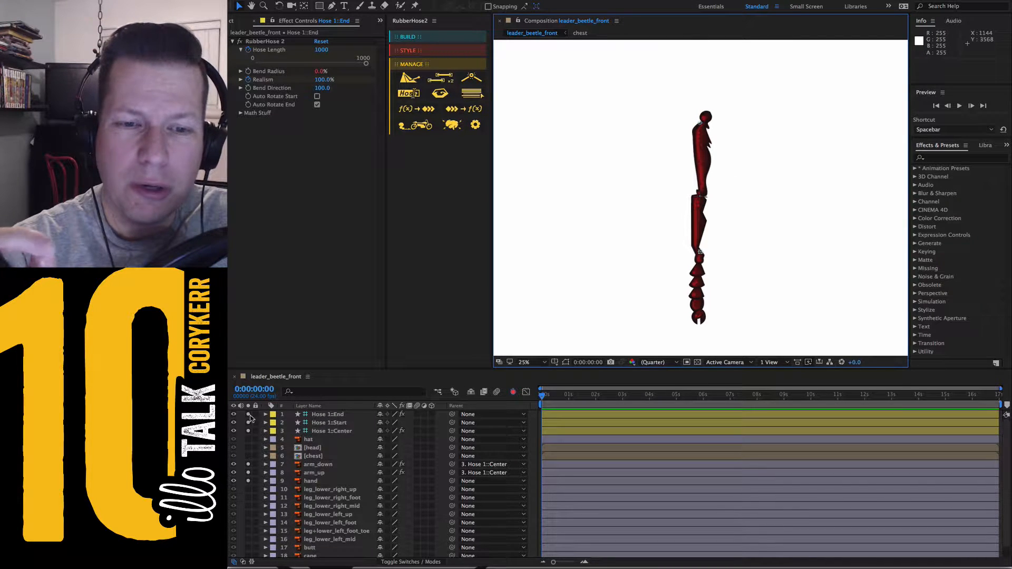
Turn off solo for the controllers, arm, hand and White Solid 1 layers so the whole character shows.
{"action": "left_click_drag", "start_coordinate": [250, 417], "coordinate": [297, 532]}
{"action": "scroll", "coordinate": [905, 500], "scroll_direction": "down", "scroll_amount": 1}
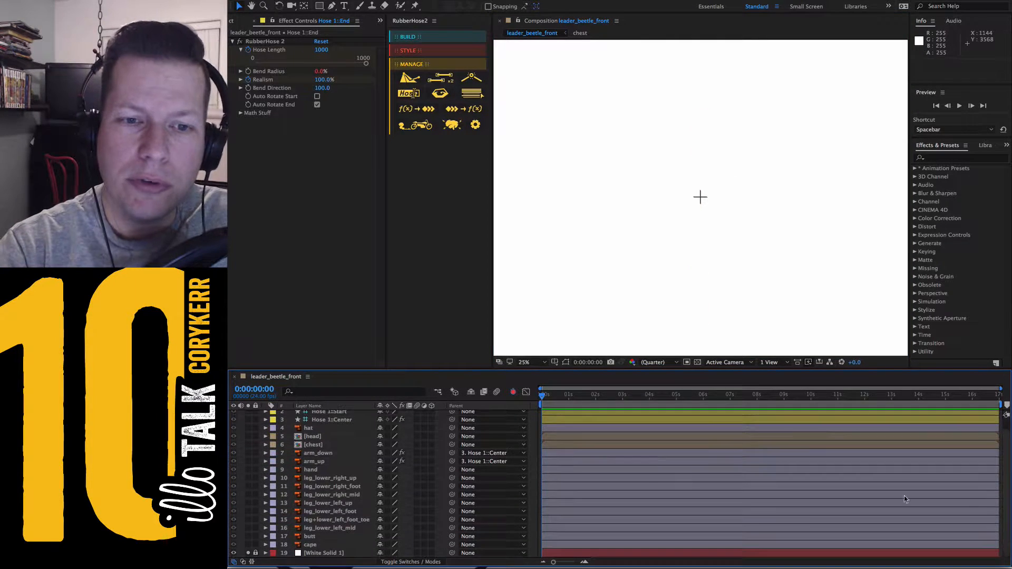
{"action": "left_click", "coordinate": [249, 553]}
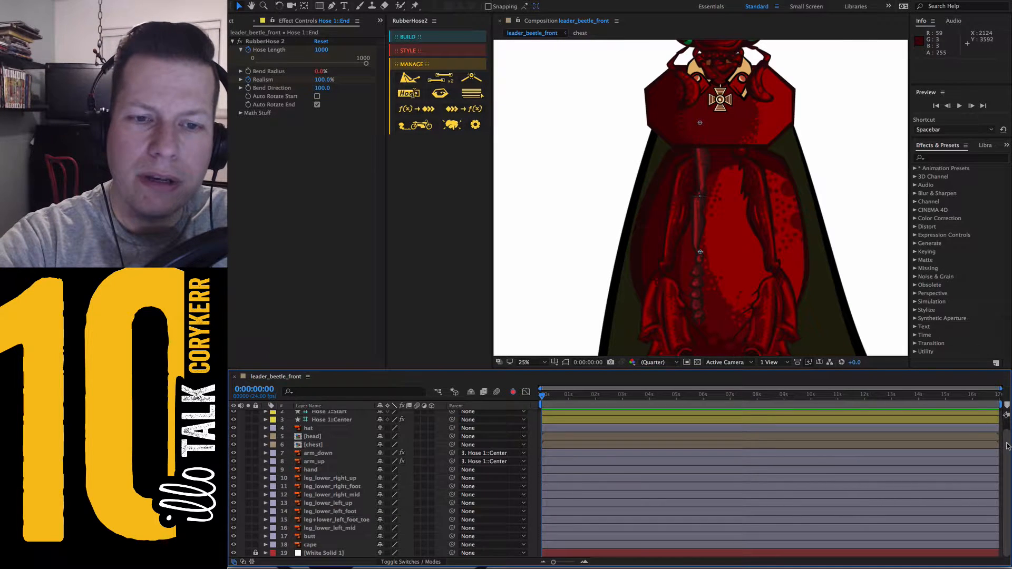
Place the Hose 1::Start controller at the edge of the chest and Hose 1::End out beside the body so the elbow bends.
{"action": "scroll", "coordinate": [481, 433], "scroll_direction": "up", "scroll_amount": 1}
{"action": "left_click", "coordinate": [329, 423]}
{"action": "left_click_drag", "start_coordinate": [700, 123], "coordinate": [649, 100]}
{"action": "left_click_drag", "start_coordinate": [700, 253], "coordinate": [547, 143]}
{"action": "left_click_drag", "start_coordinate": [658, 105], "coordinate": [649, 98]}
{"action": "left_click_drag", "start_coordinate": [550, 146], "coordinate": [561, 135]}
{"action": "left_click", "coordinate": [697, 285]}
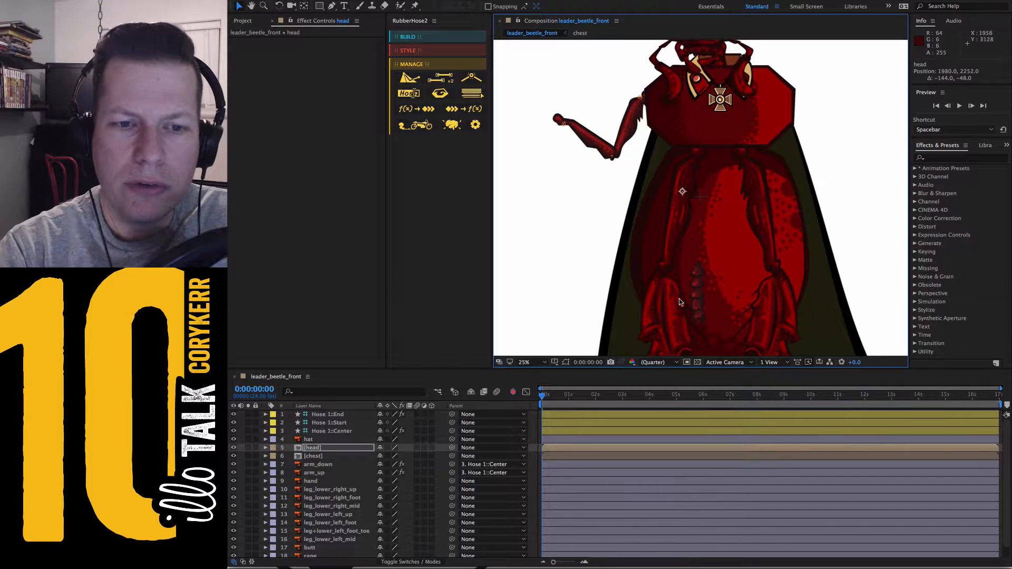
{"action": "double_click", "coordinate": [328, 449]}
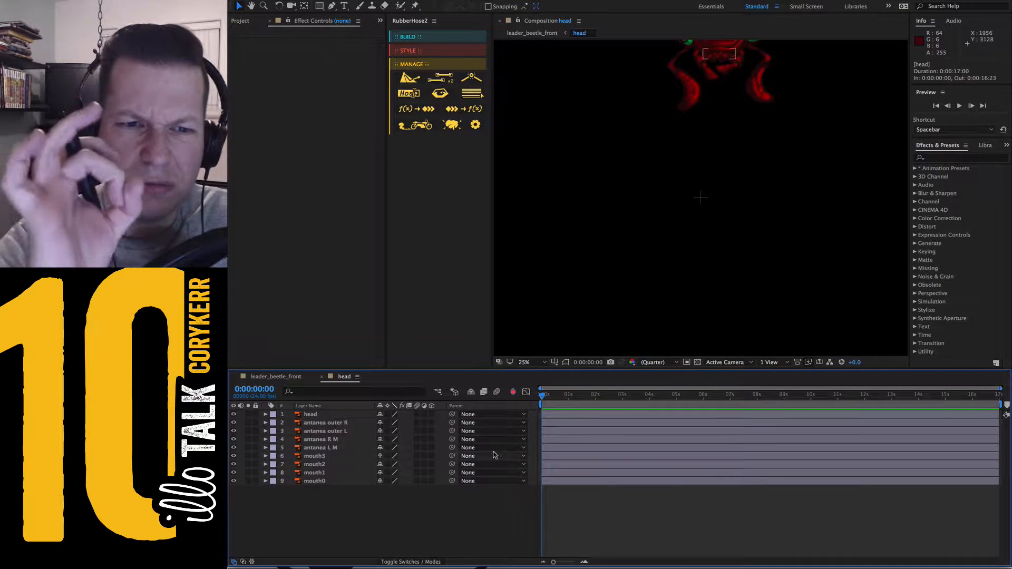
{"action": "left_click", "coordinate": [275, 377]}
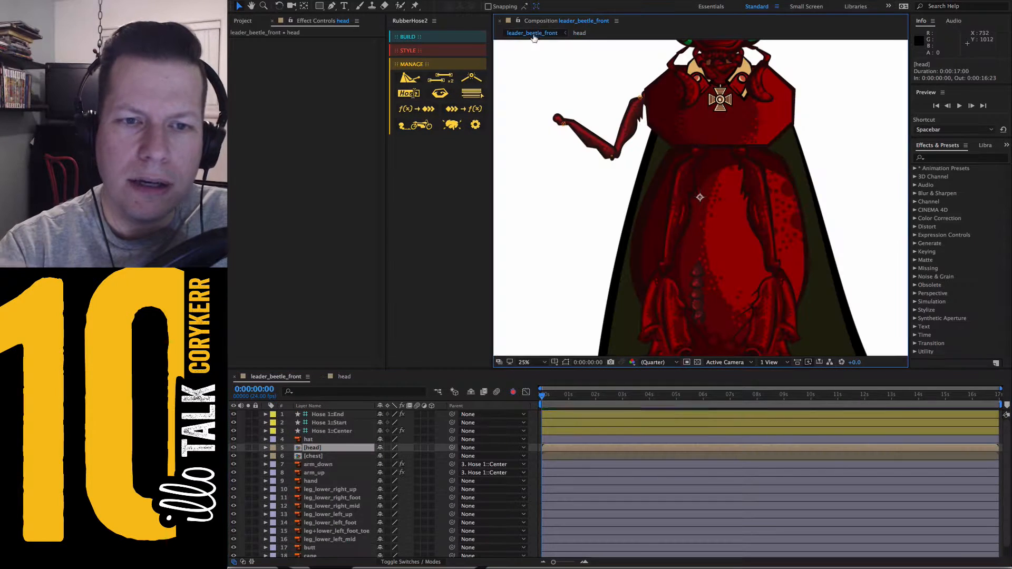
Set the hand layer's anchor point at its wrist and place the hand at the end of the forearm.
{"action": "left_click", "coordinate": [311, 480]}
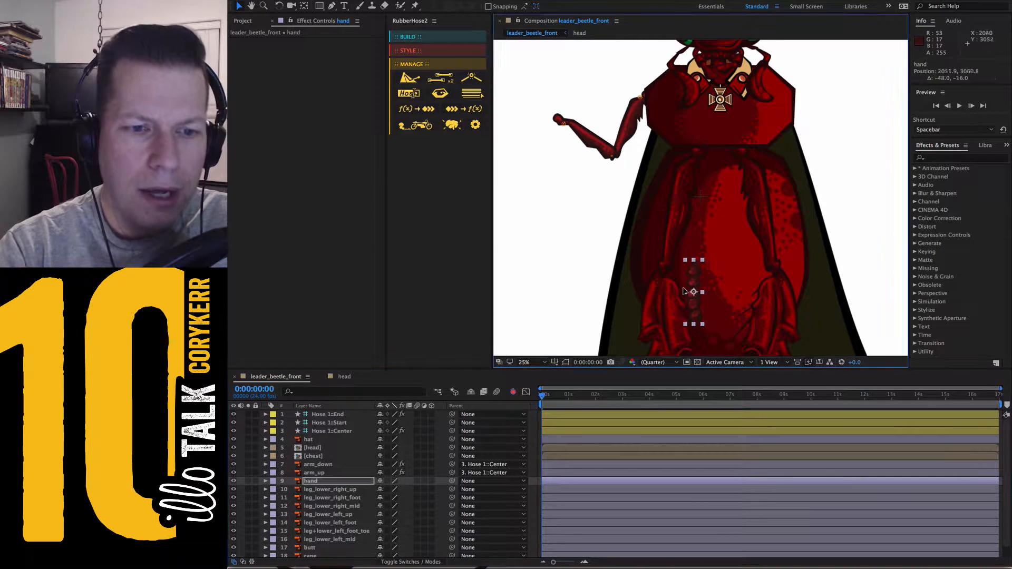
{"action": "left_click_drag", "start_coordinate": [709, 298], "coordinate": [550, 222]}
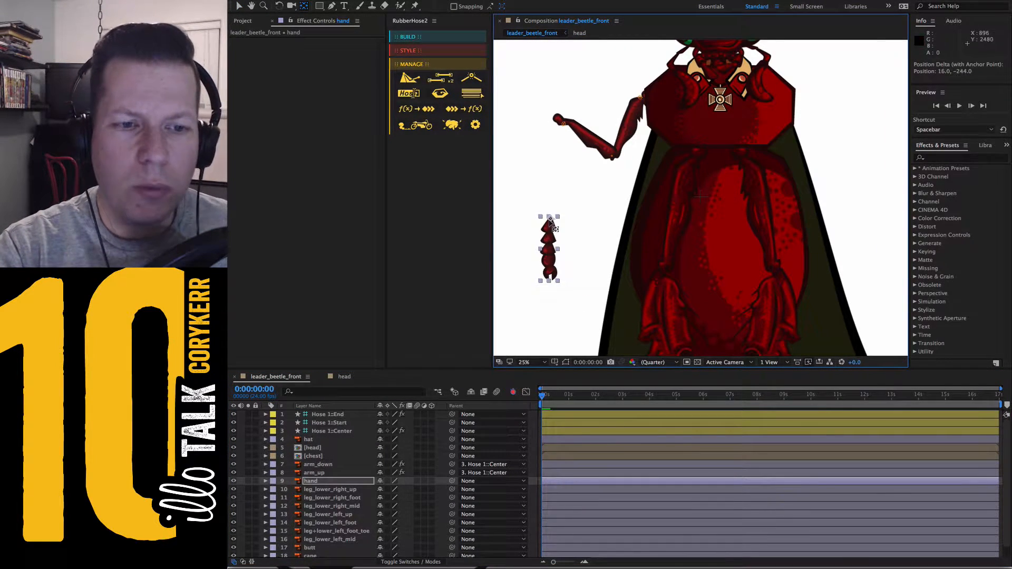
{"action": "left_click_drag", "start_coordinate": [550, 256], "coordinate": [555, 218]}
{"action": "key", "text": "r"}
{"action": "key", "text": "super+z"}
{"action": "key", "text": "r"}
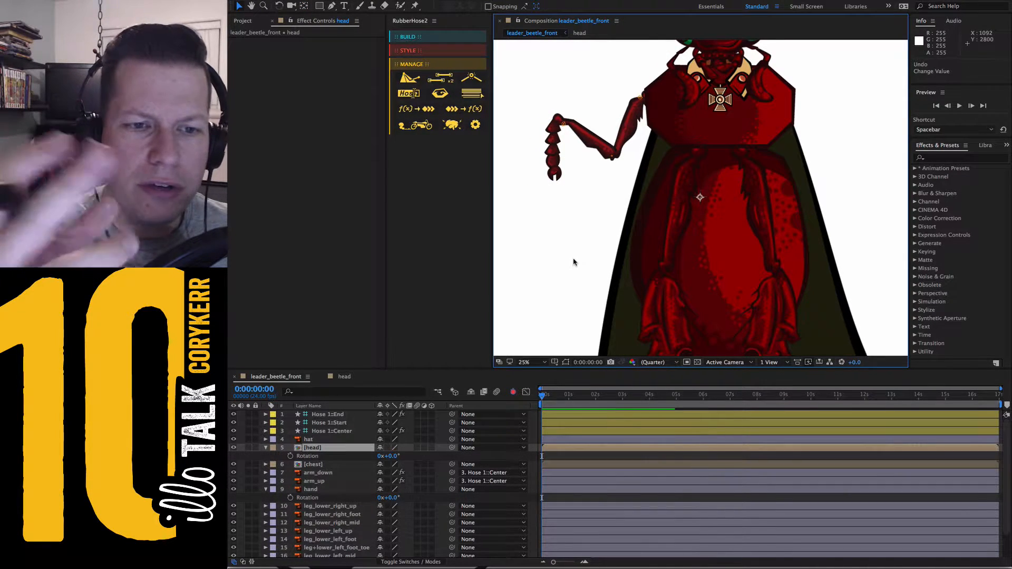
{"action": "left_click", "coordinate": [279, 6]}
{"action": "left_click_drag", "start_coordinate": [557, 180], "coordinate": [523, 181]}
{"action": "key", "text": "super+z"}
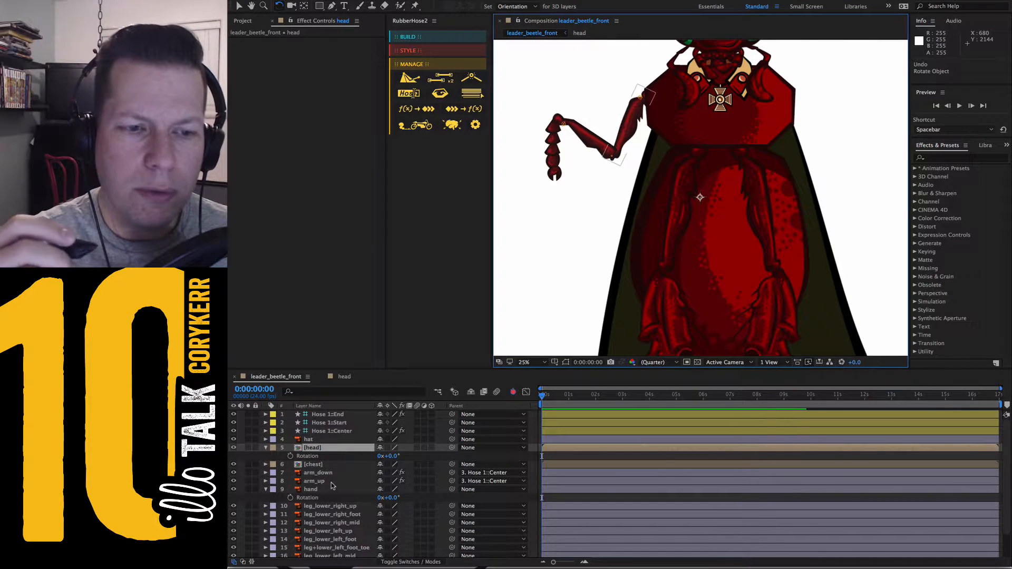
Try rotating the hand layer about its wrist by about 48.5°, and undo the rotation.
{"action": "left_click", "coordinate": [311, 490]}
{"action": "left_click", "coordinate": [290, 498]}
{"action": "left_click_drag", "start_coordinate": [554, 174], "coordinate": [519, 156]}
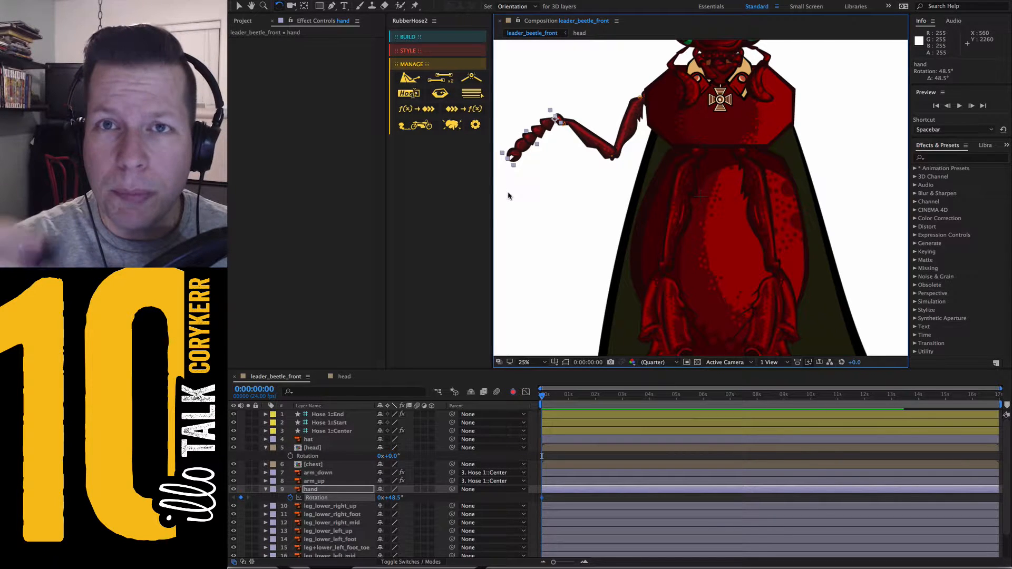
{"action": "key", "text": "super+z"}
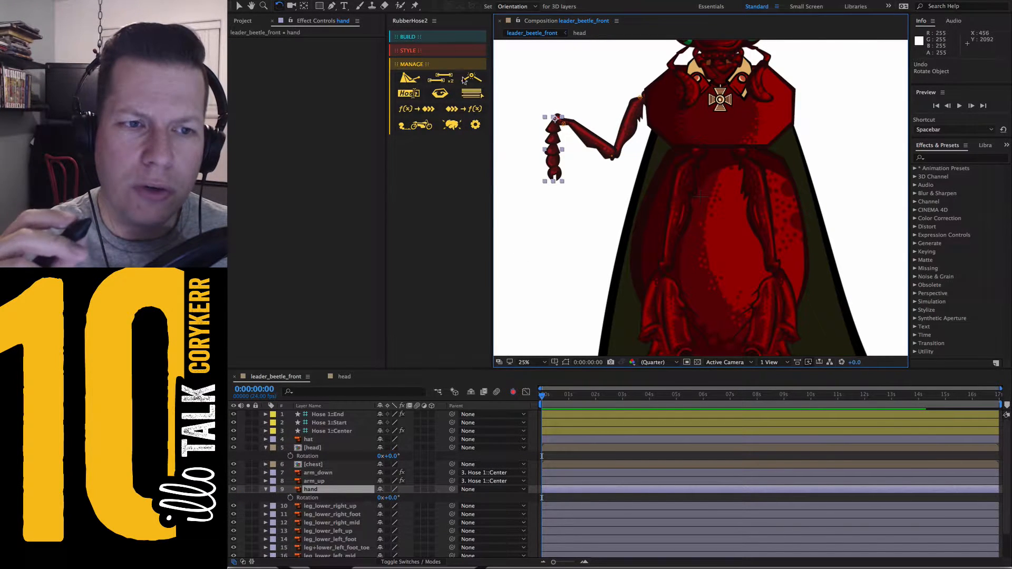
Place three puppet pins on the hand layer: at the wrist, in the middle and near the claw.
{"action": "left_click", "coordinate": [458, 37]}
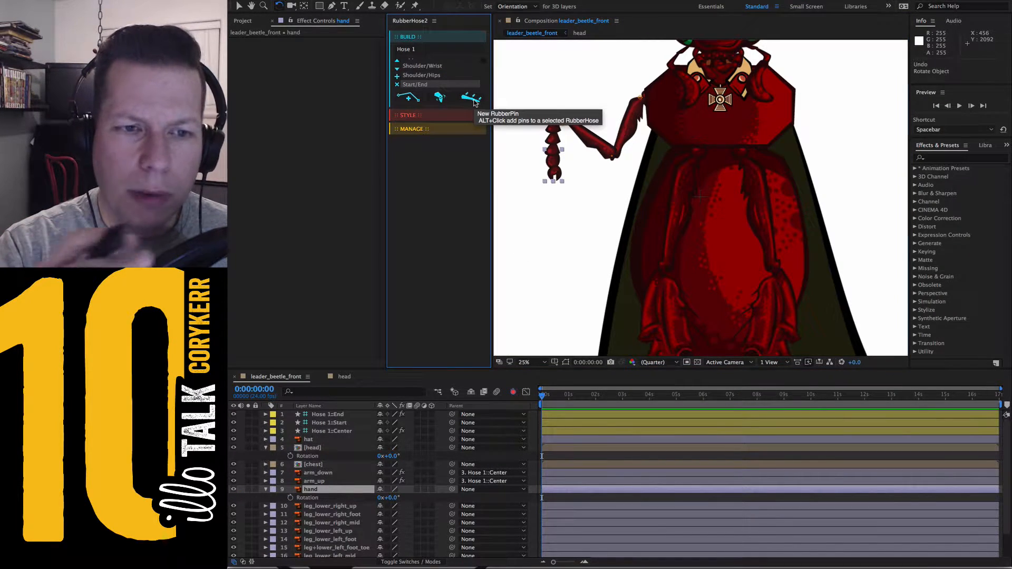
{"action": "left_click", "coordinate": [472, 99]}
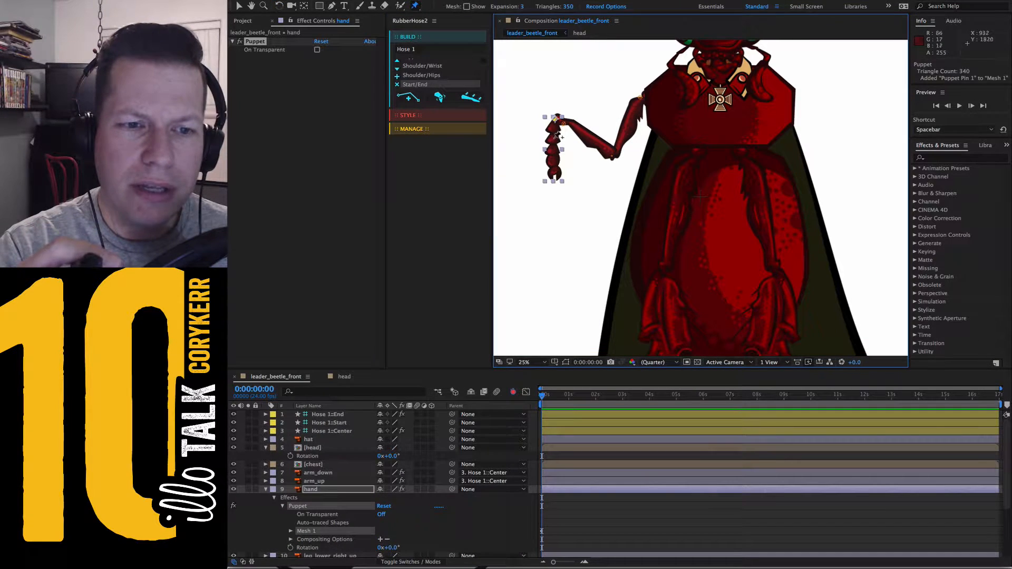
{"action": "key", "text": "super+p"}
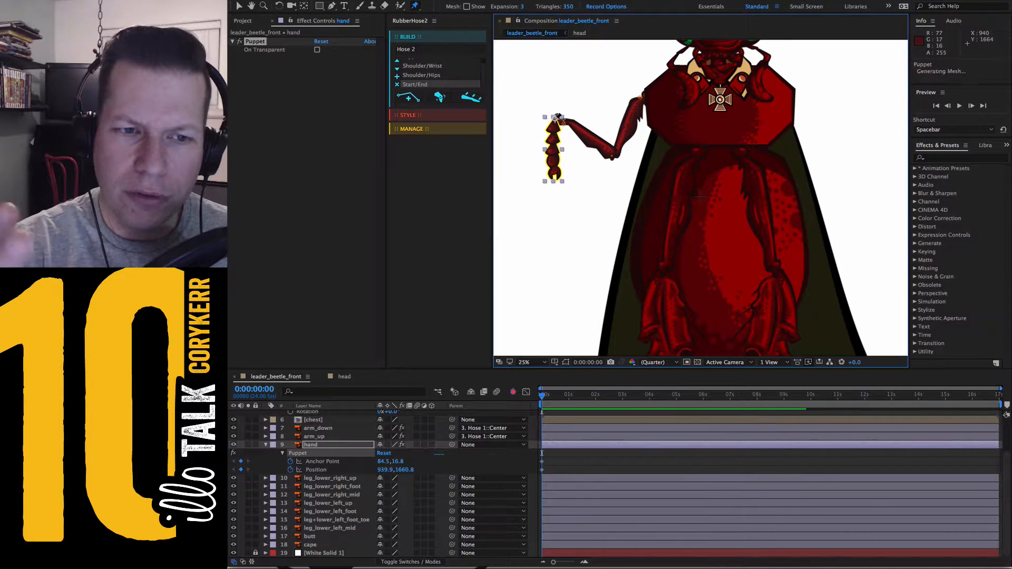
{"action": "left_click", "coordinate": [556, 119]}
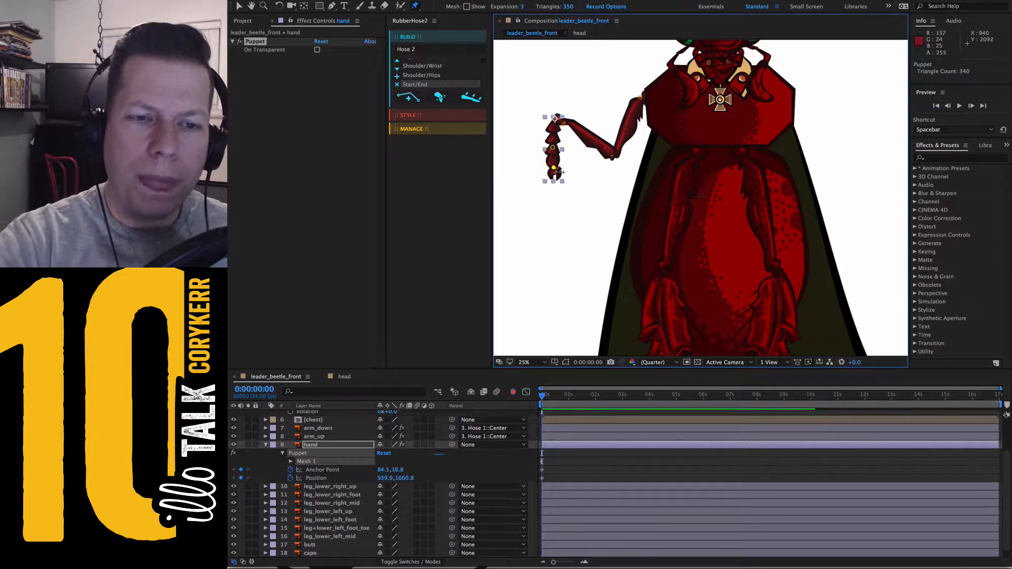
Select the position keyframes of the hand's three puppet pins and build a RubberPin rig with Start/End controllers from them.
{"action": "key", "text": "u"}
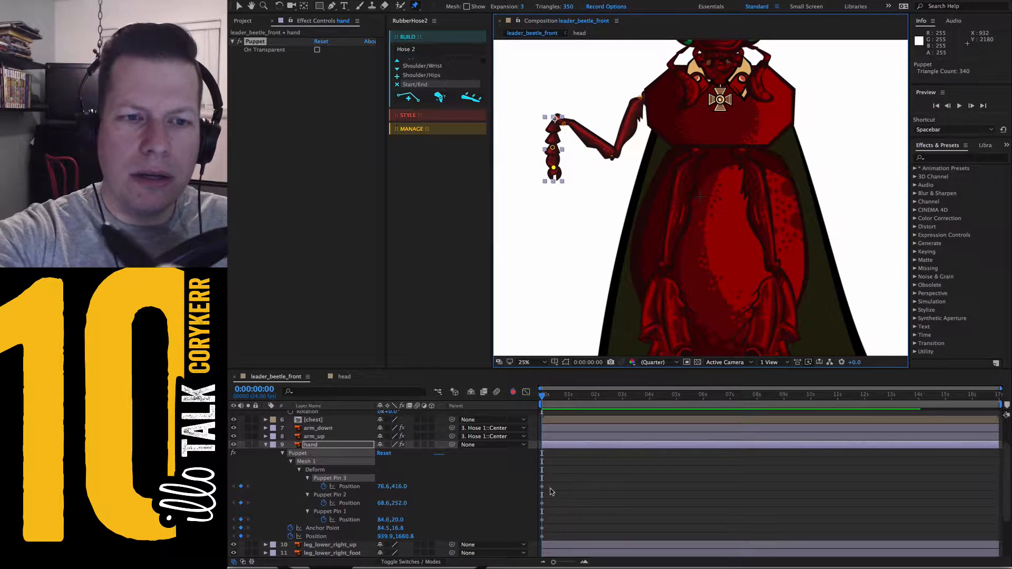
{"action": "left_click_drag", "start_coordinate": [550, 492], "coordinate": [563, 523]}
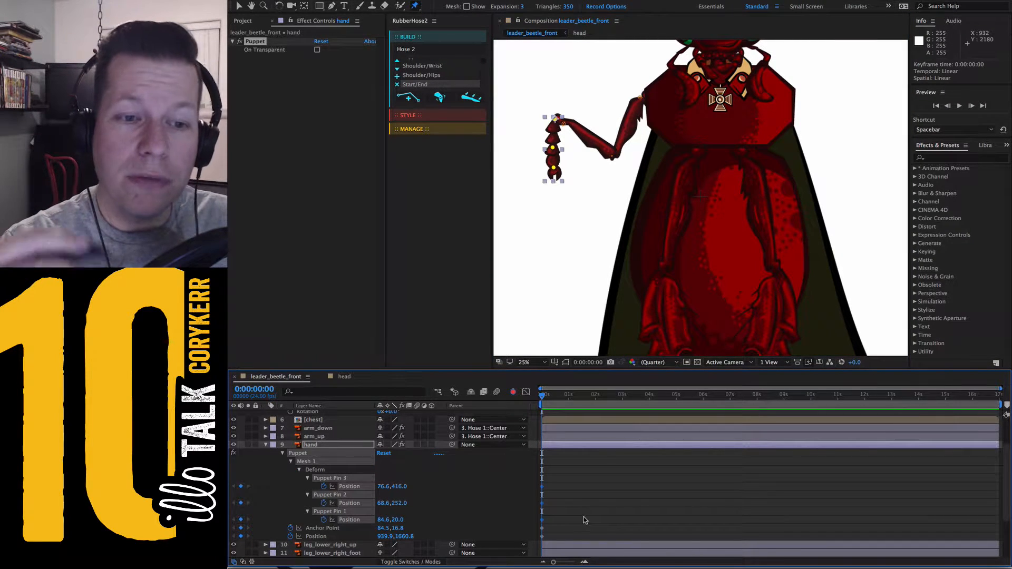
{"action": "left_click", "coordinate": [471, 101]}
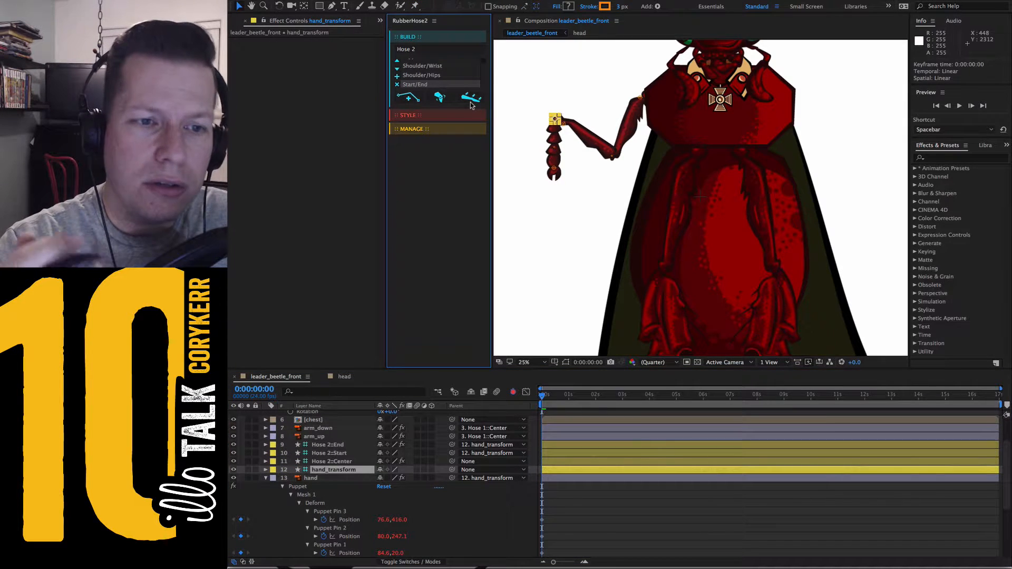
Collapse the hand layer's properties, then raise the wrist and bend the hand with the rig controllers, undoing the last stray move.
{"action": "left_click", "coordinate": [554, 173]}
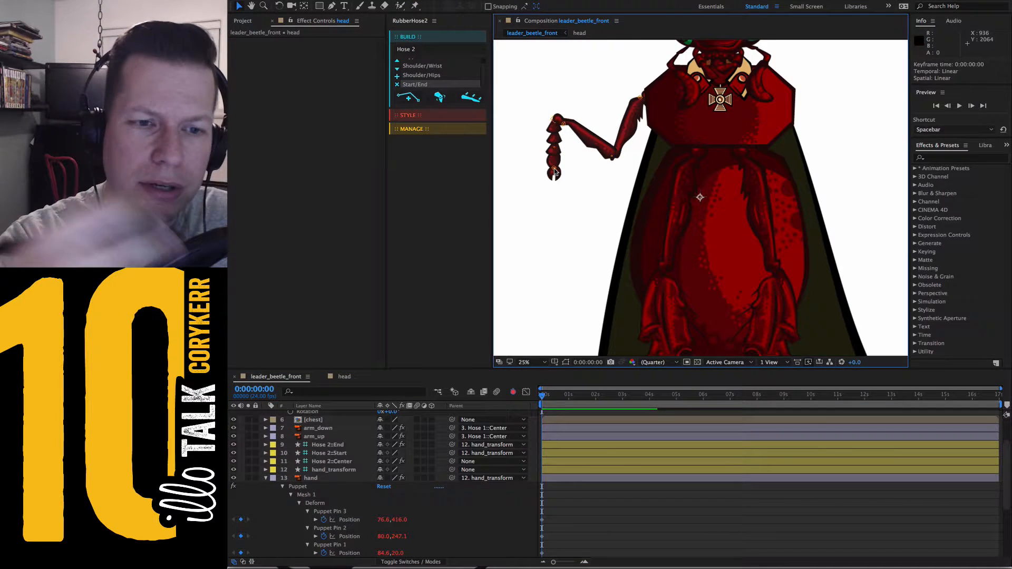
{"action": "left_click", "coordinate": [266, 478]}
{"action": "left_click", "coordinate": [554, 171]}
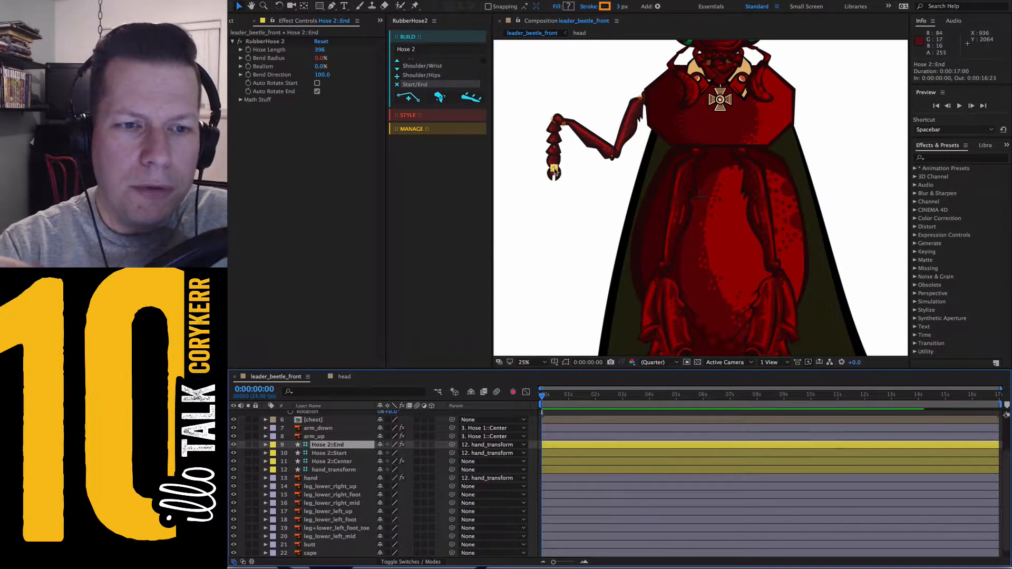
{"action": "left_click_drag", "start_coordinate": [555, 173], "coordinate": [561, 75]}
{"action": "left_click_drag", "start_coordinate": [555, 119], "coordinate": [556, 74]}
{"action": "key", "text": "super+z"}
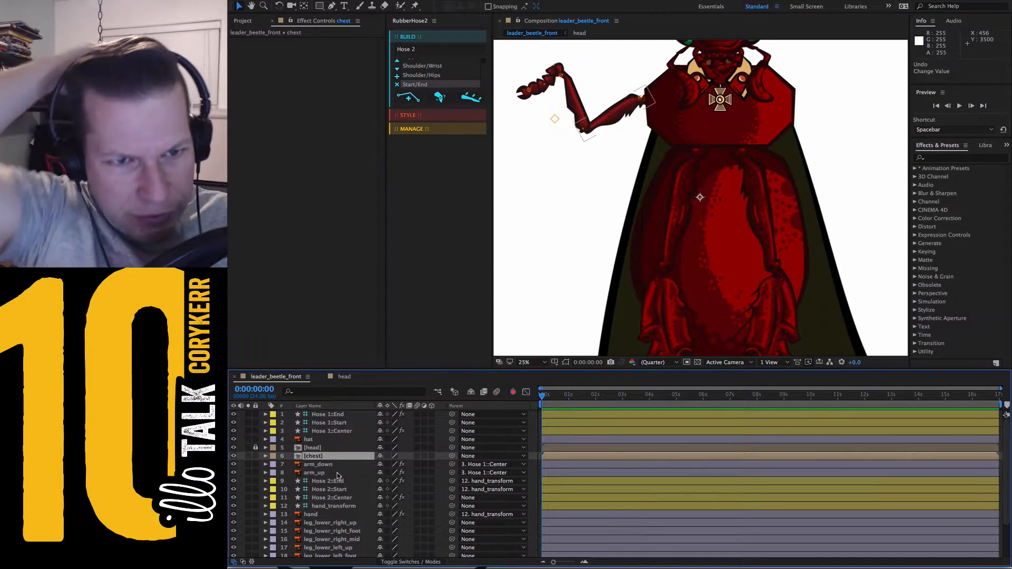
Lock the chest, arm_down and arm_up layers, and all artwork layers from hand through cape.
{"action": "left_click", "coordinate": [337, 475], "text": "shift"}
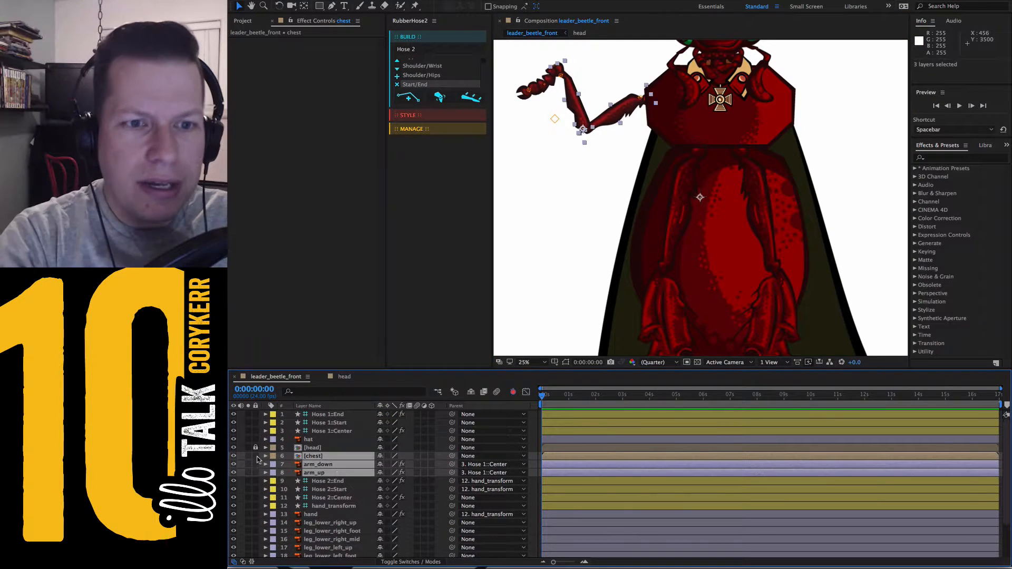
{"action": "key", "text": "ctrl+l"}
{"action": "scroll", "coordinate": [1003, 444], "scroll_direction": "down", "scroll_amount": 3}
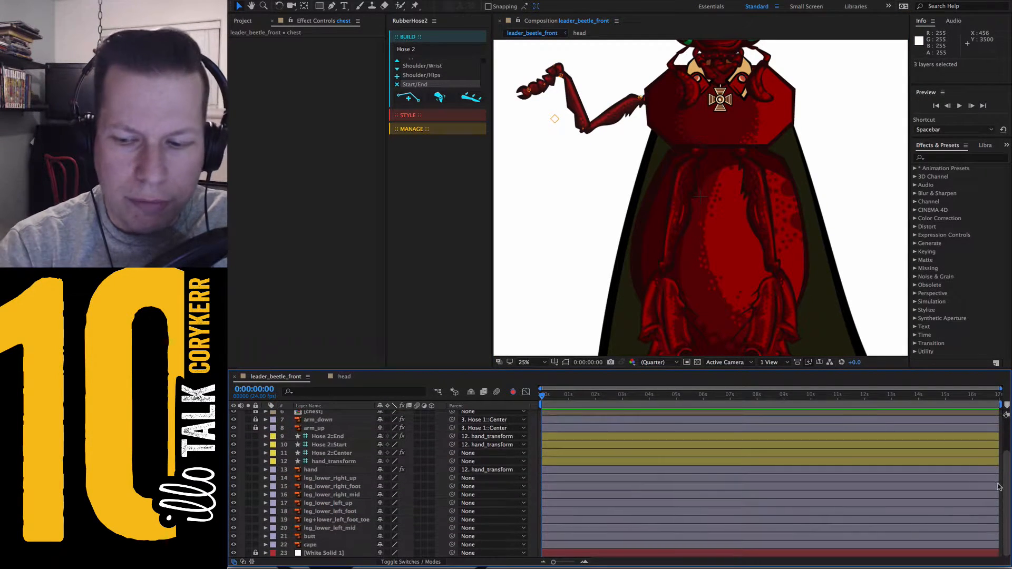
{"action": "left_click", "coordinate": [324, 470]}
{"action": "left_click", "coordinate": [316, 545], "text": "shift"}
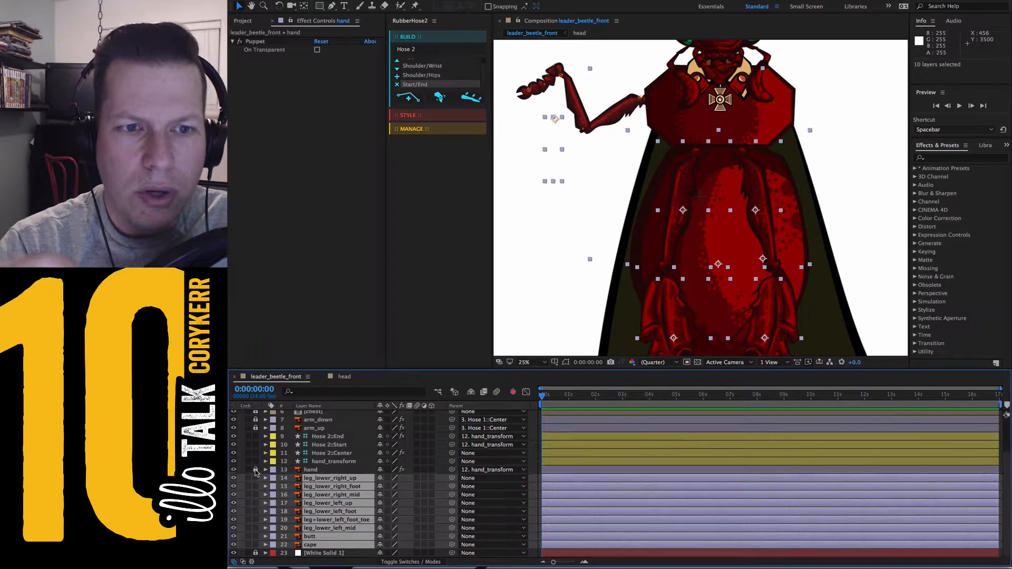
{"action": "key", "text": "ctrl+l"}
{"action": "scroll", "coordinate": [1001, 401], "scroll_direction": "up", "scroll_amount": 3}
Reposition the claw with the Hose 2::End controller so that the hand curls inward toward the head, then deselect it.
{"action": "left_click_drag", "start_coordinate": [529, 94], "coordinate": [534, 92]}
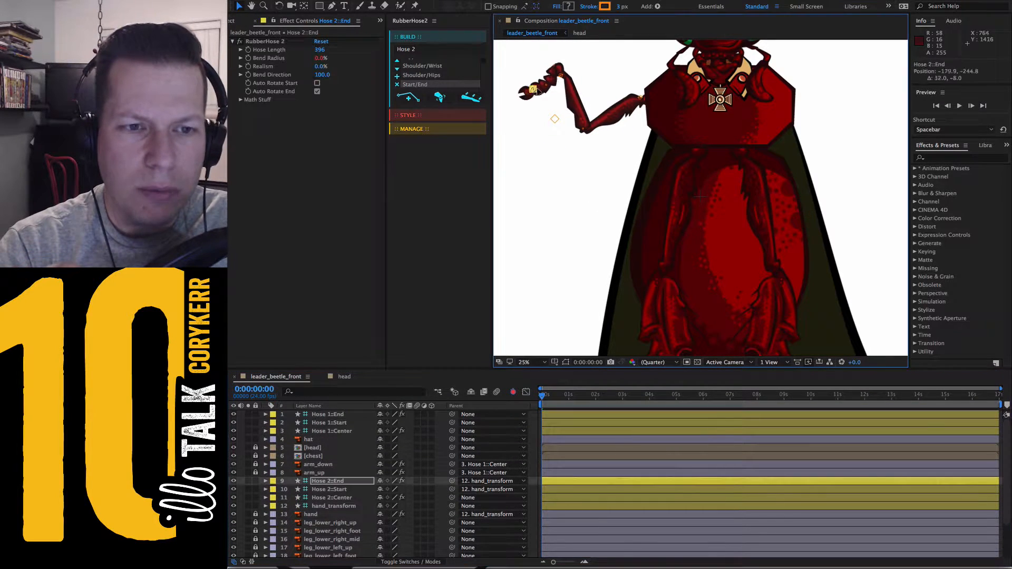
{"action": "left_click_drag", "start_coordinate": [516, 55], "coordinate": [522, 37]}
{"action": "key", "text": "comma"}
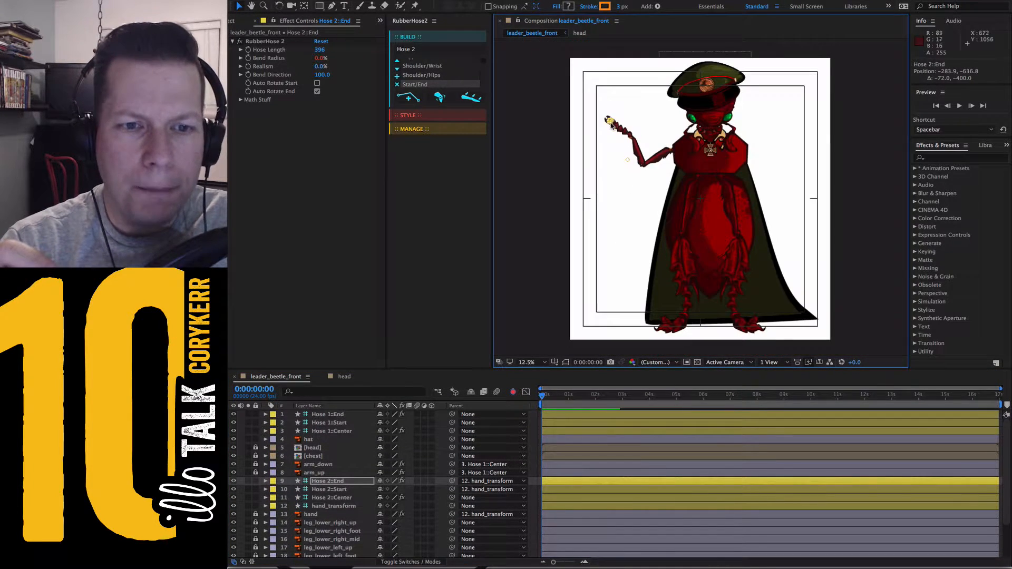
{"action": "left_click_drag", "start_coordinate": [610, 121], "coordinate": [636, 112]}
{"action": "left_click", "coordinate": [629, 194]}
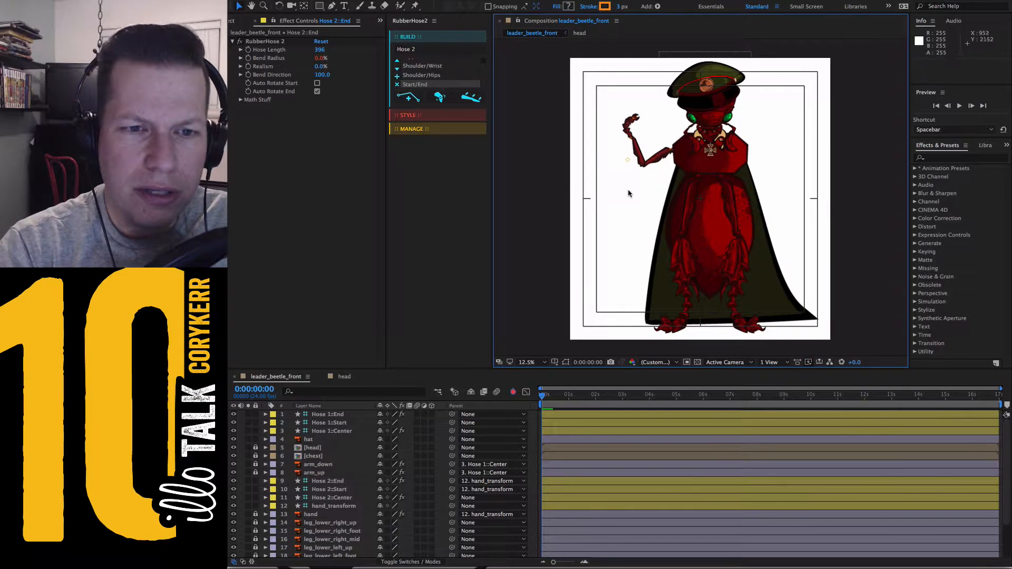
Adjust the hand_transform controller's position slightly and parent it to Hose 1::End.
{"action": "mouse_move", "coordinate": [628, 161]}
{"action": "left_mouse_down"}
{"action": "mouse_move", "coordinate": [620, 165]}
{"action": "mouse_move", "coordinate": [629, 159]}
{"action": "left_mouse_up"}
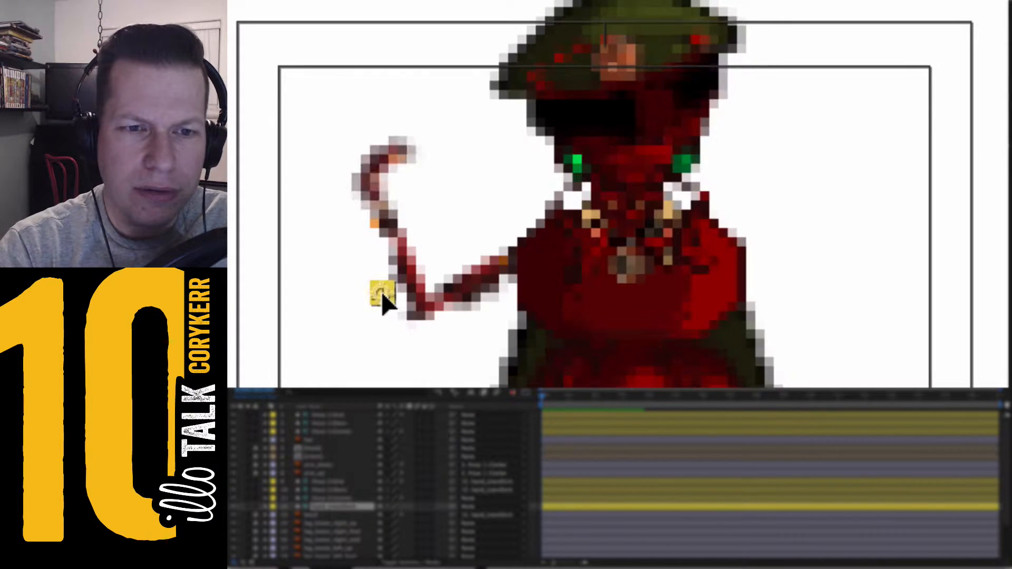
{"action": "left_click_drag", "start_coordinate": [381, 293], "coordinate": [375, 299]}
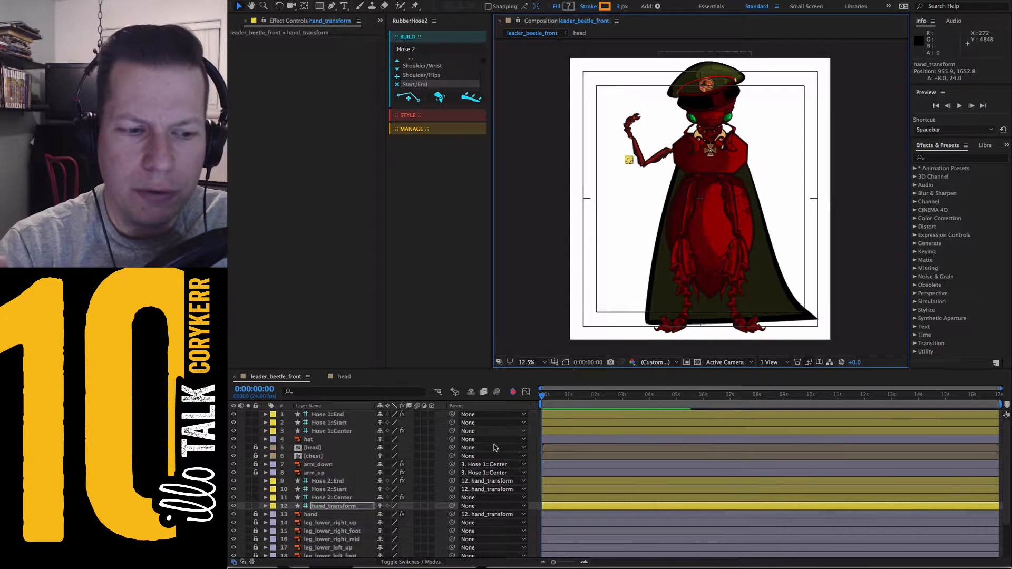
{"action": "left_click_drag", "start_coordinate": [453, 508], "coordinate": [362, 418]}
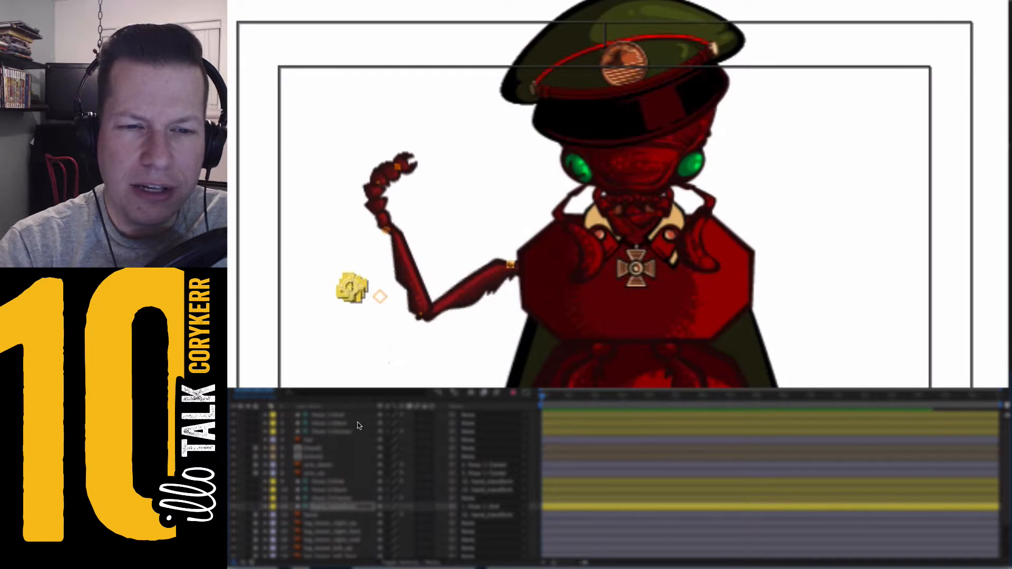
Test the linked rig by moving the wrist with Hose 1::End and bending the hand with Hose 2::End.
{"action": "left_click_drag", "start_coordinate": [617, 161], "coordinate": [625, 146]}
{"action": "left_click_drag", "start_coordinate": [369, 256], "coordinate": [382, 333]}
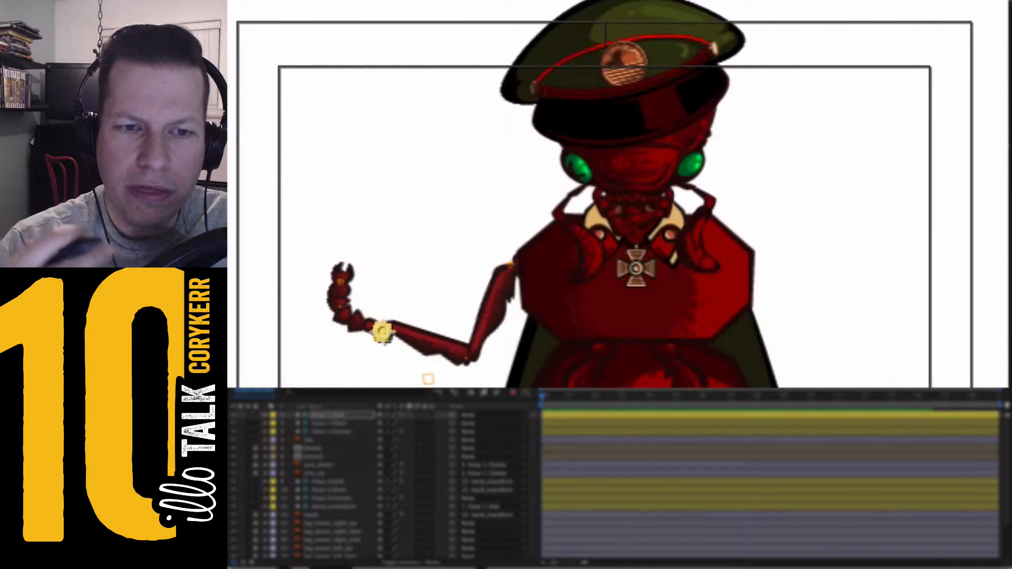
{"action": "left_click", "coordinate": [349, 482]}
{"action": "left_click_drag", "start_coordinate": [341, 282], "coordinate": [310, 275]}
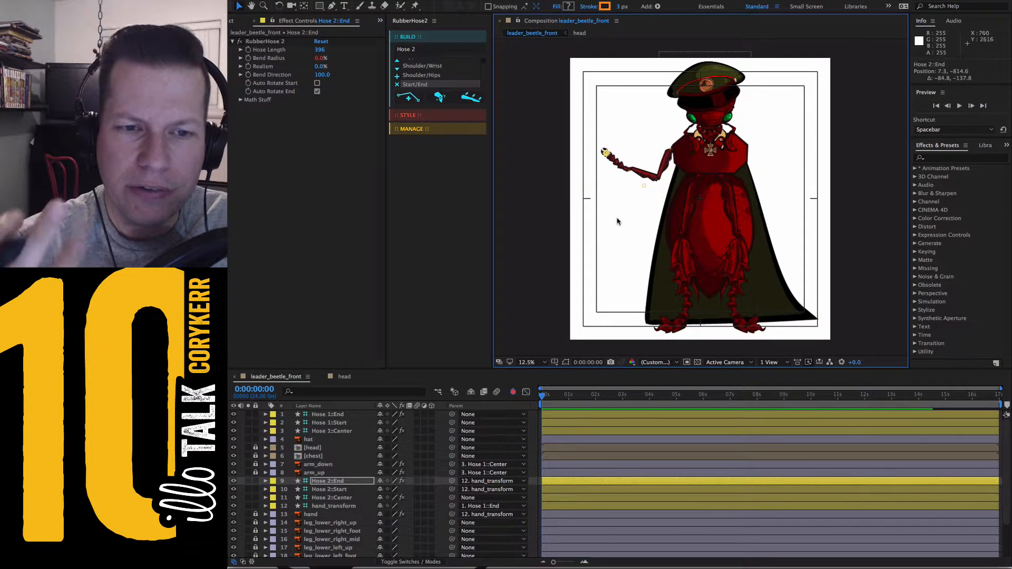
{"action": "left_click", "coordinate": [600, 272]}
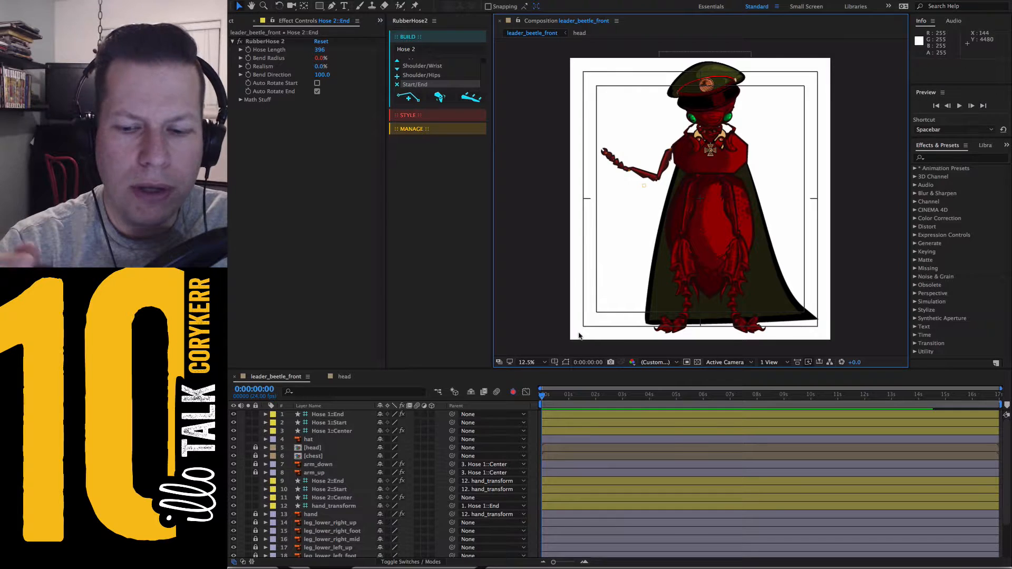
{"action": "left_click_drag", "start_coordinate": [606, 153], "coordinate": [632, 153]}
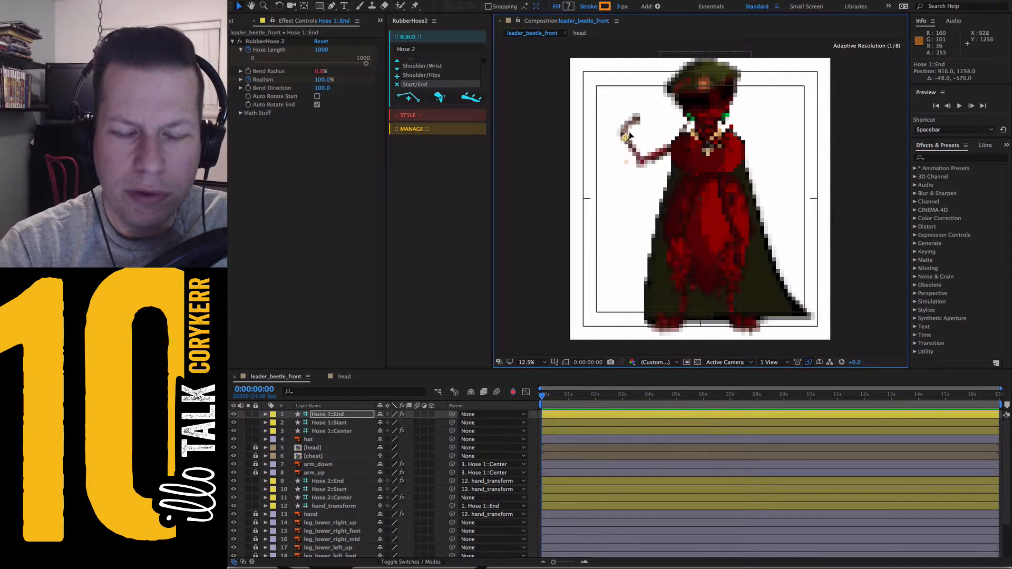
{"action": "left_click_drag", "start_coordinate": [637, 106], "coordinate": [637, 105]}
{"action": "left_click", "coordinate": [654, 90]}
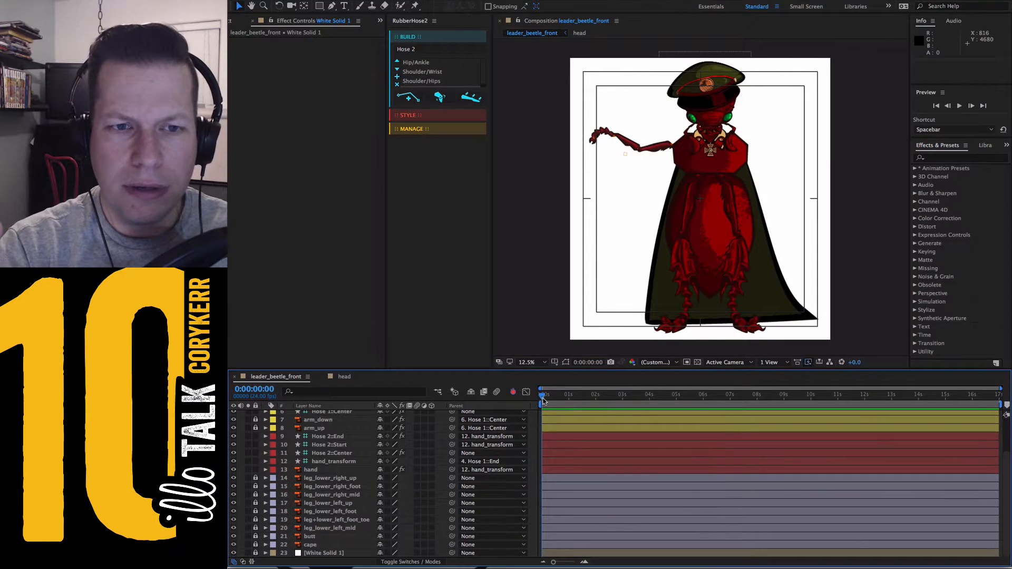
Animate Hose 1::End inward to position 1284, 1266, apply Easy Ease to its position keyframes and paste copies to repeat the swing.
{"action": "left_click_drag", "start_coordinate": [594, 138], "coordinate": [642, 132]}
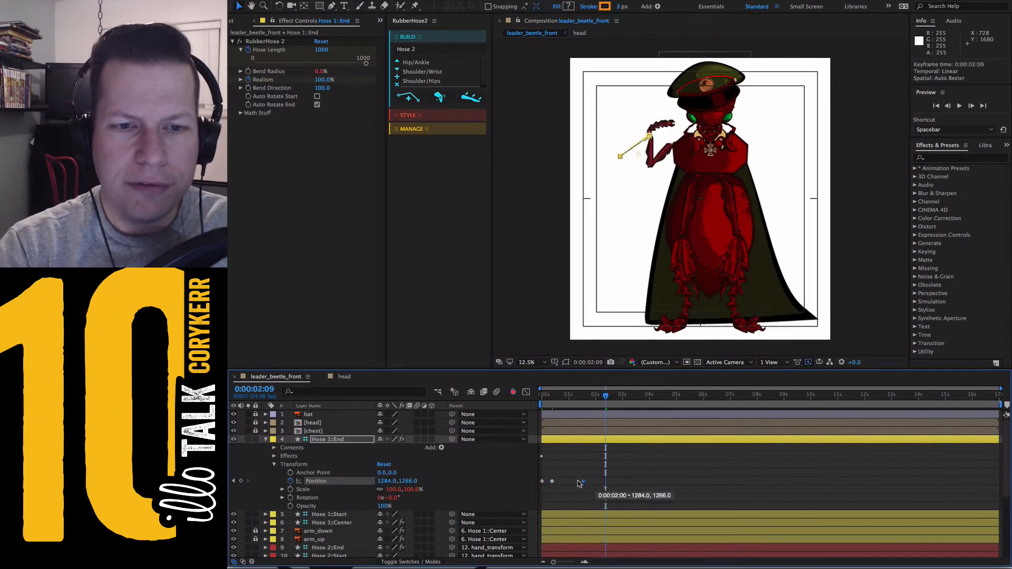
{"action": "right_click", "coordinate": [562, 482]}
{"action": "mouse_move", "coordinate": [617, 557]}
{"action": "left_click", "coordinate": [707, 498]}
{"action": "key", "text": "super+v"}
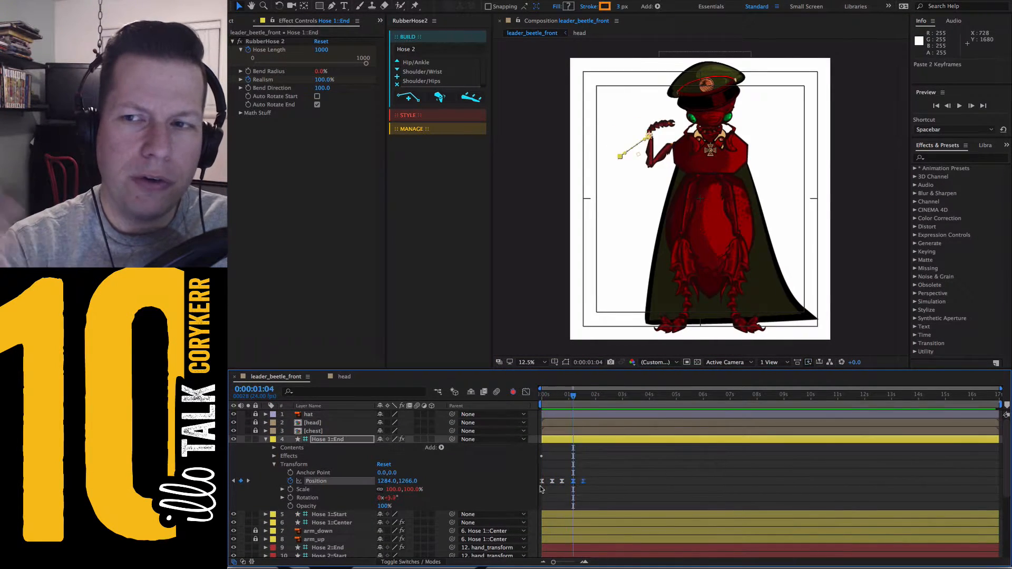
End the work area at the last wrist position keyframe and play back the arm and hand animation.
{"action": "key", "text": "space"}
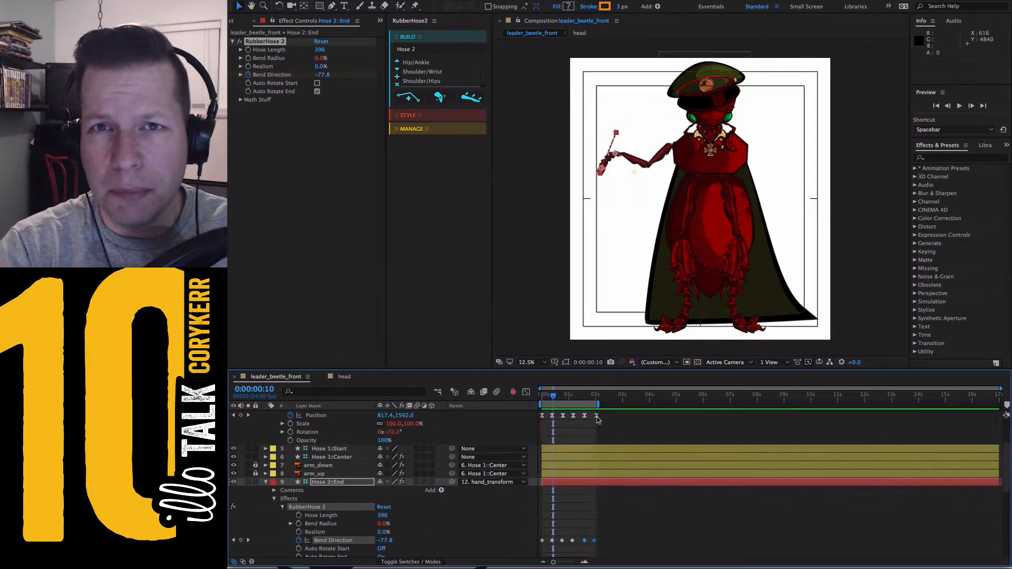
{"action": "left_click", "coordinate": [585, 404]}
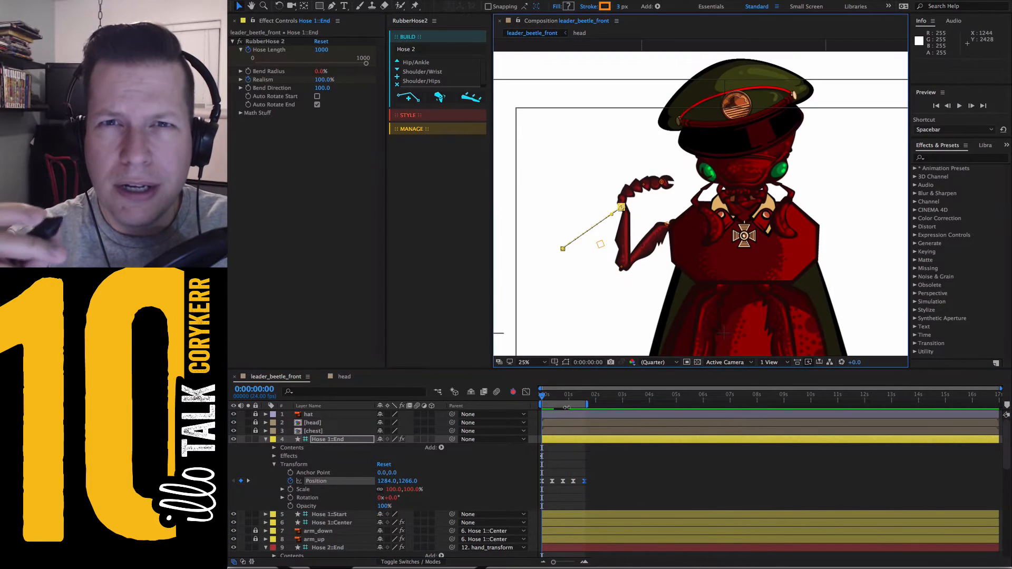
{"action": "left_click", "coordinate": [560, 401]}
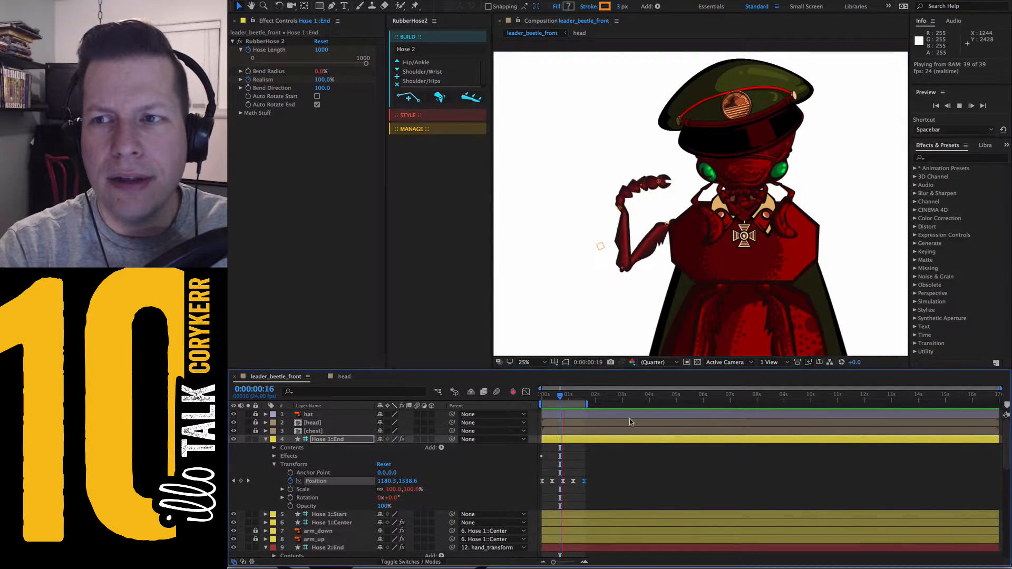
{"action": "key", "text": "space"}
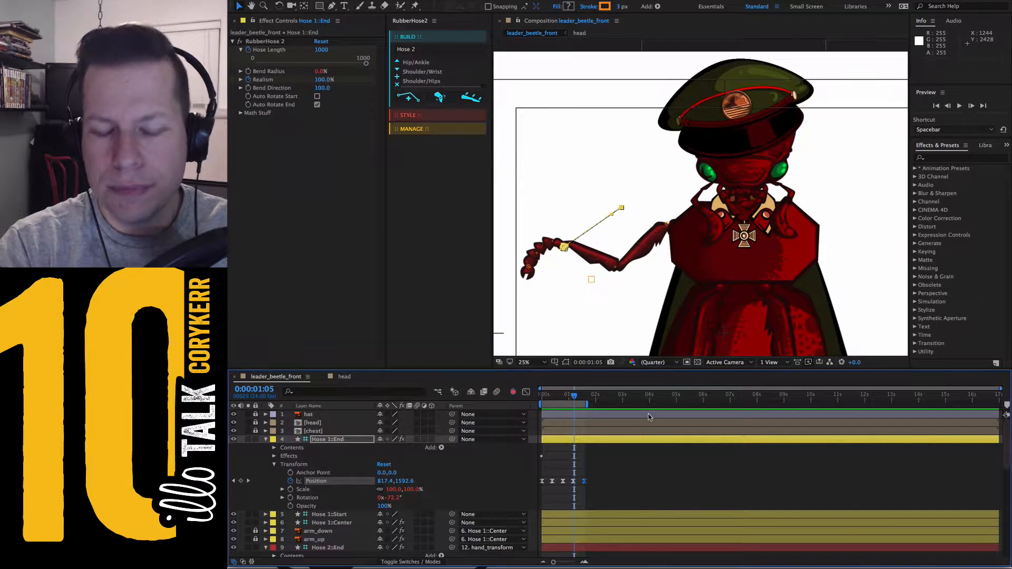